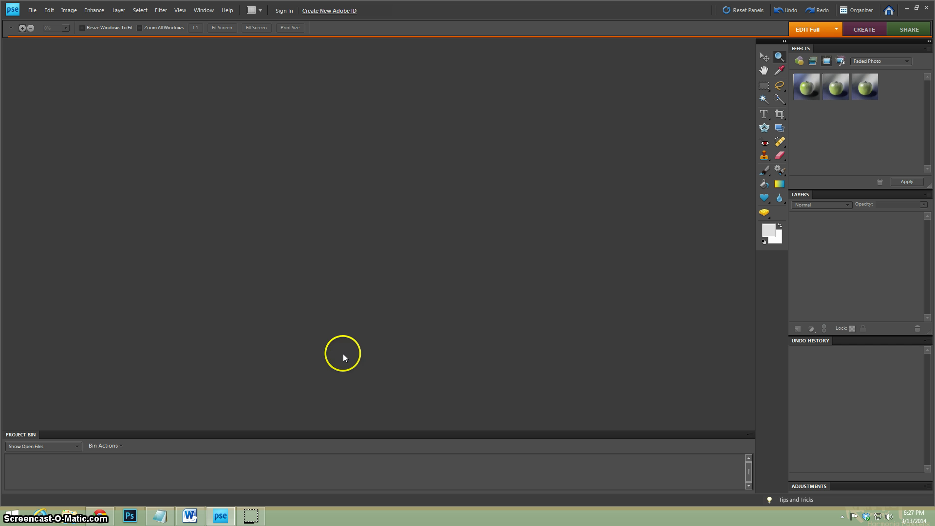
- Open the File menu in the empty Photoshop Elements editor
left_click(37, 13)
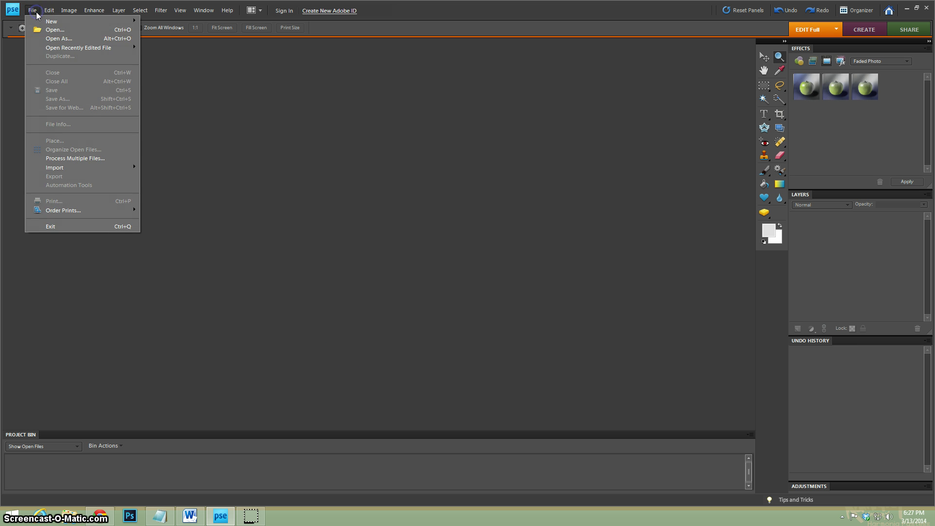
- Open base.psd (12×12 in, 300 ppi) and dock it as a workspace tab
left_click(55, 29)
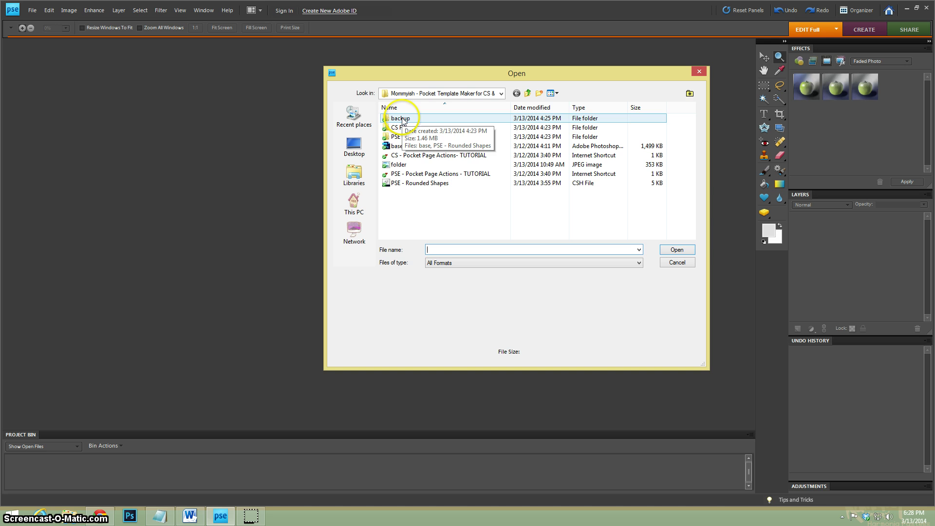
double_click(407, 146)
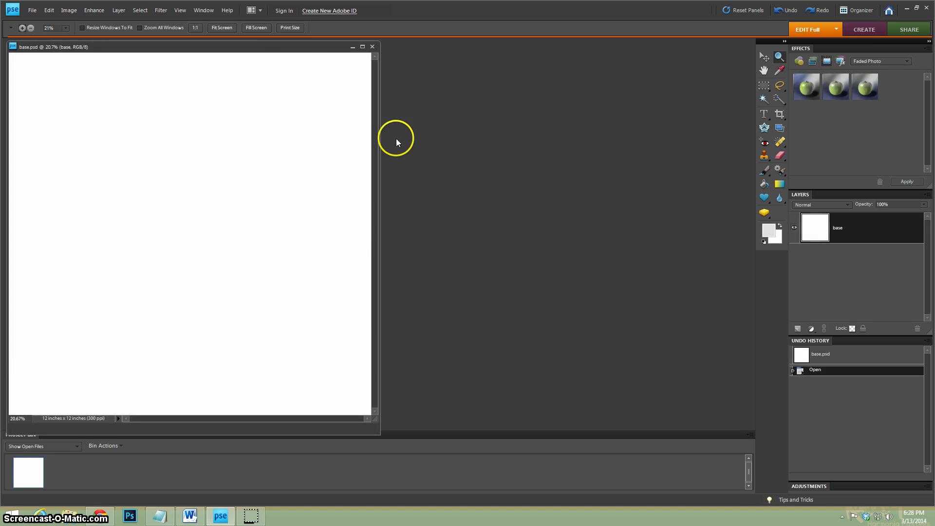
left_click_drag(287, 46, 380, 42)
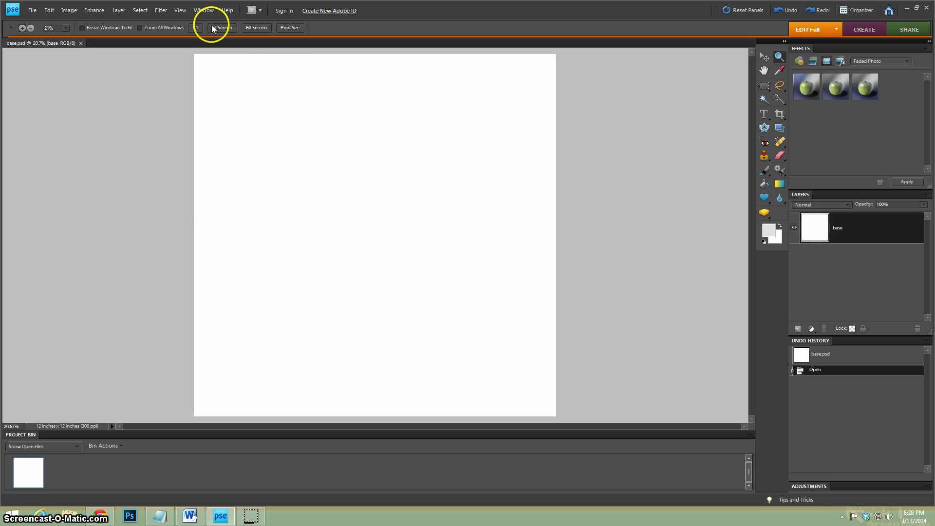
- Turn on View > Guides, then enable View > Lock Guides
left_click(181, 11)
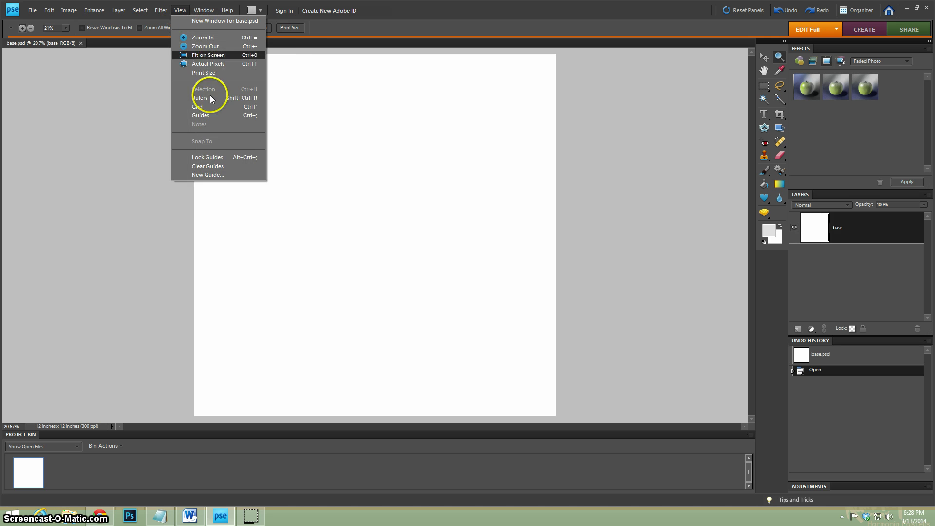
left_click(206, 120)
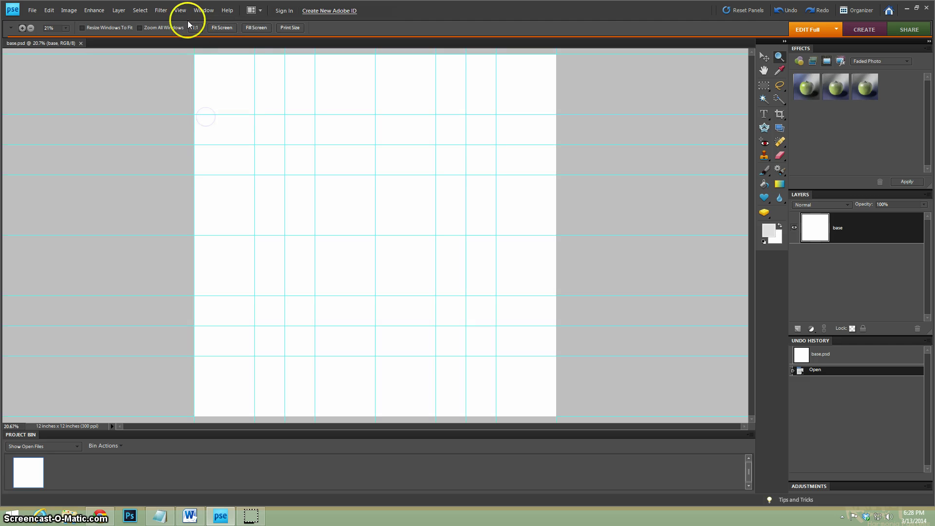
left_click(181, 11)
left_click(212, 161)
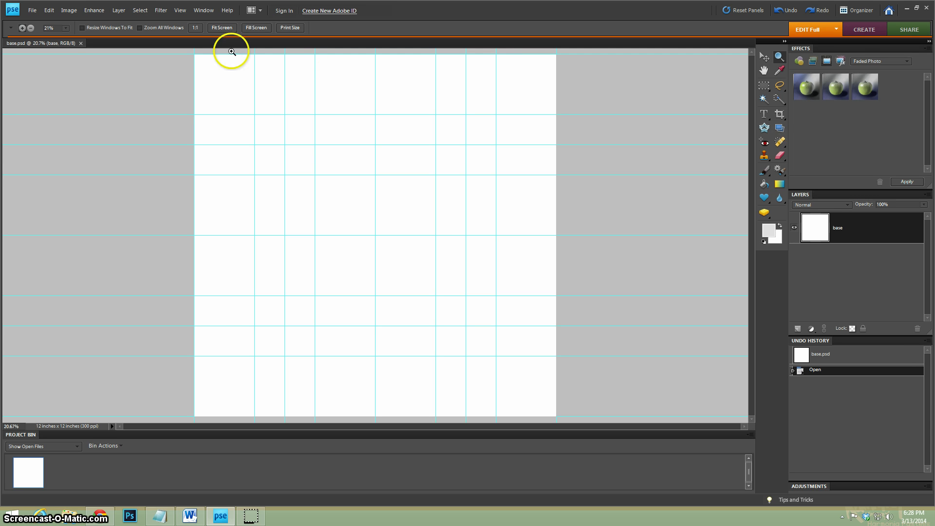
- Load the 'PSE - Rounded Shapes' shape set through File > Open
left_click(33, 11)
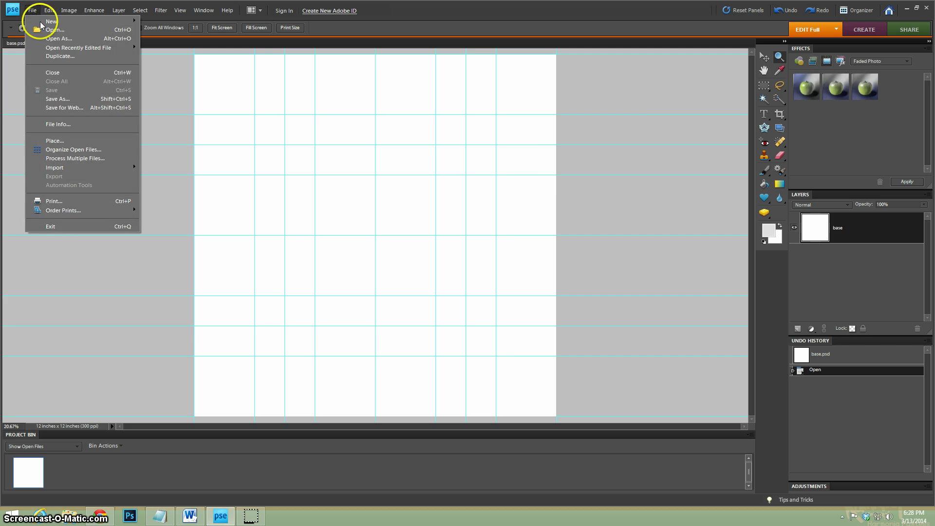
left_click(49, 30)
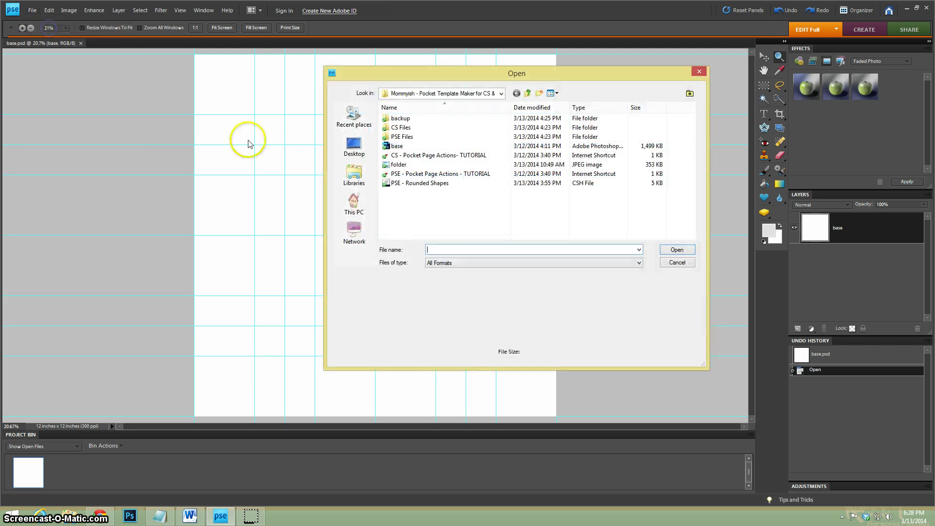
double_click(416, 187)
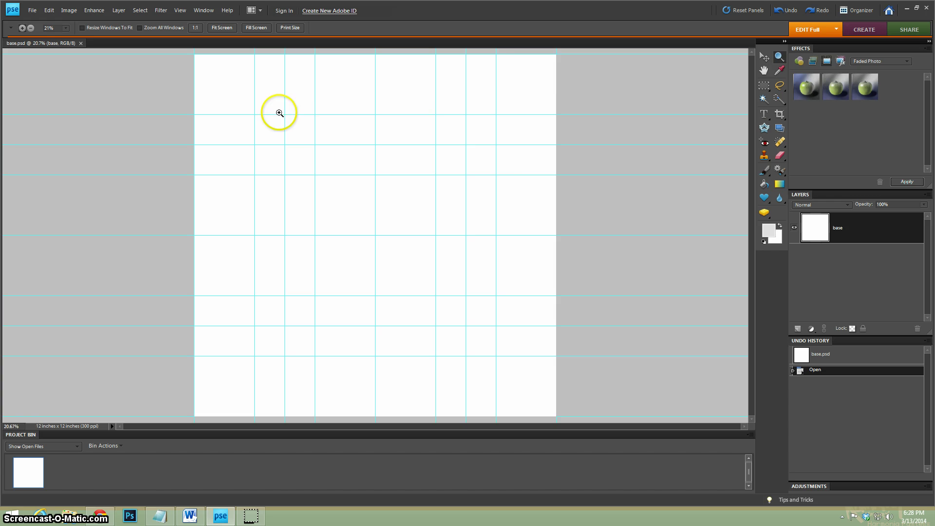
- Select the Custom Shape tool and browse the loaded rounded shapes in the Shape picker
left_click(764, 197)
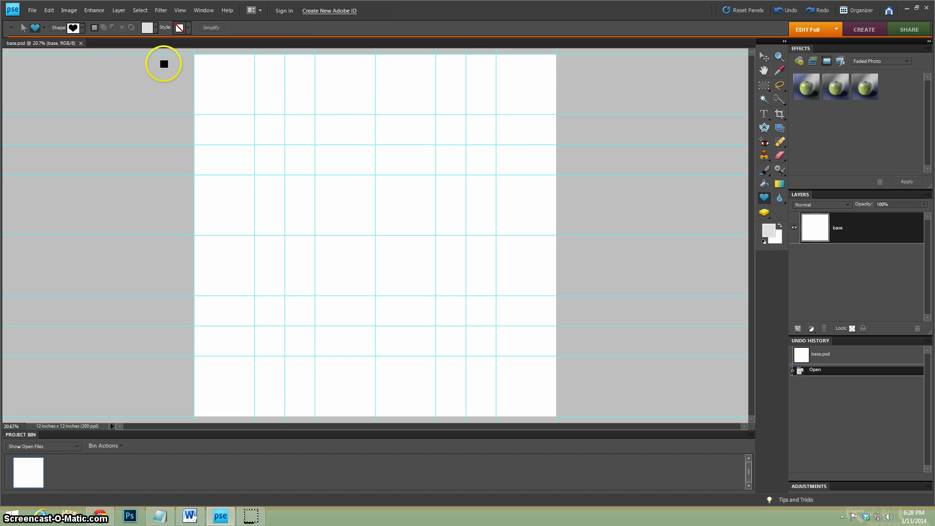
left_click(73, 28)
scroll(98, 77, "down", 3)
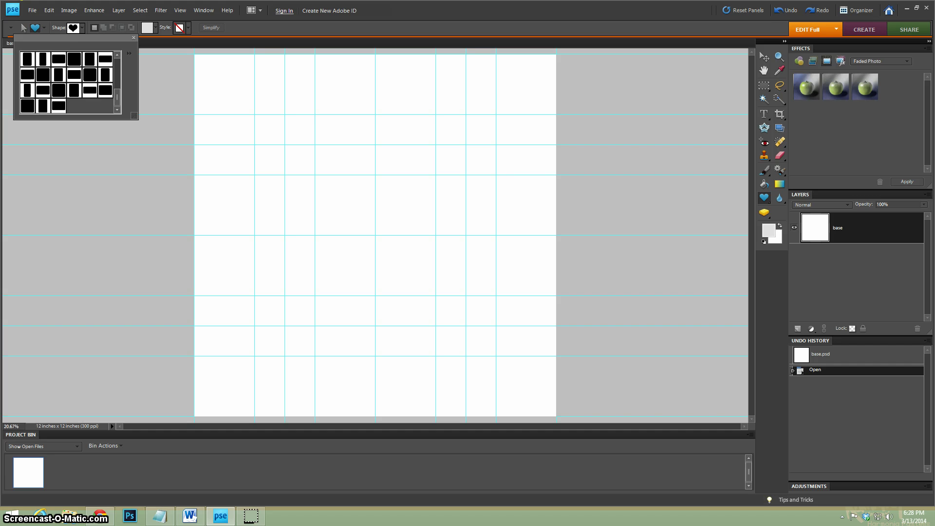
left_click(73, 27)
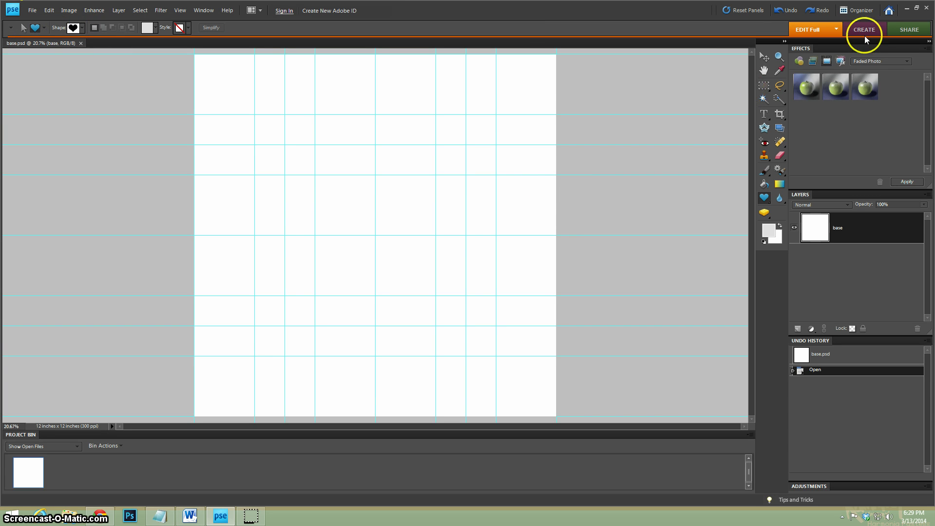
- Switch the Effects panel to Rounded Pocket Shapes and try dragging the 2x4 shape
left_click(865, 62)
left_click(827, 62)
left_click(872, 62)
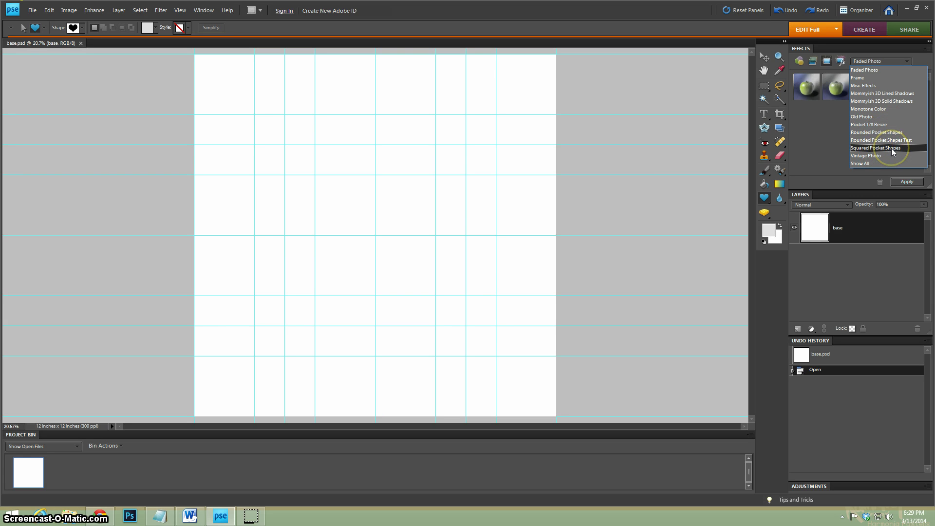
left_click(892, 133)
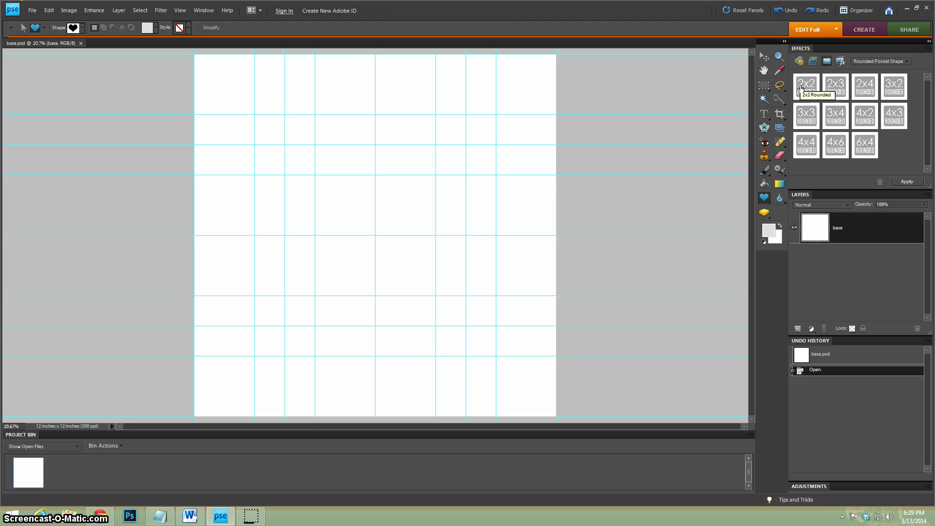
mouse_move(856, 89)
left_mouse_down()
mouse_move(876, 98)
mouse_move(302, 273)
mouse_move(503, 138)
mouse_move(339, 96)
mouse_move(518, 148)
mouse_move(799, 88)
mouse_move(847, 92)
left_mouse_up()
- Confirm View > Snap To > Guides is on and pick the 3x4 Rounded effect
left_click(181, 12)
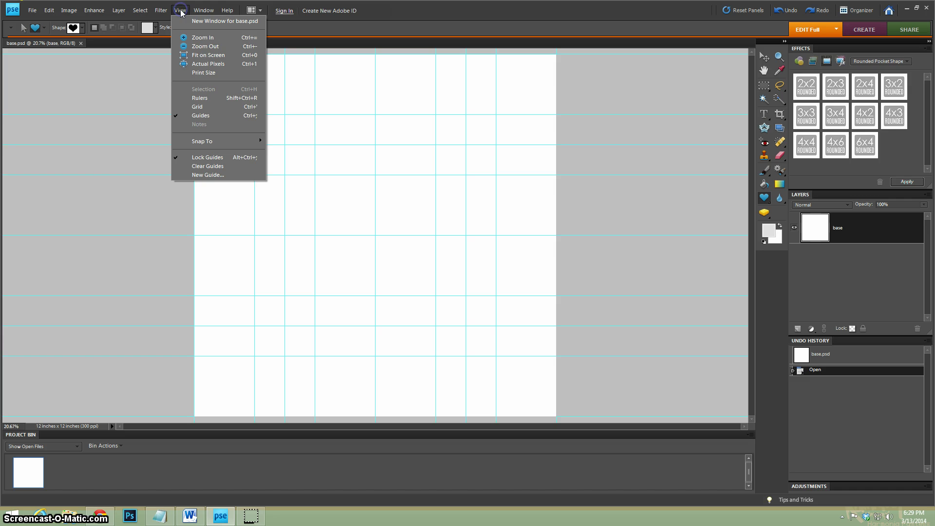
mouse_move(207, 142)
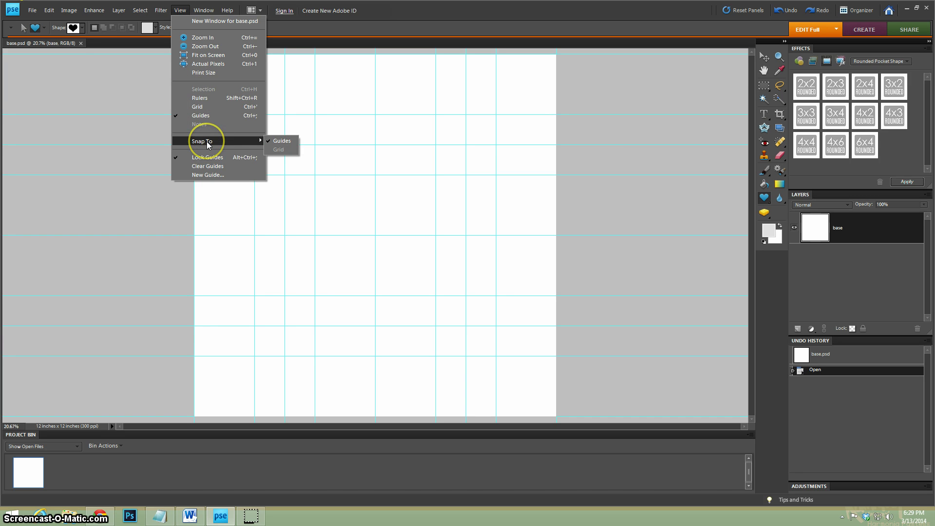
left_click(830, 115)
left_click(835, 116)
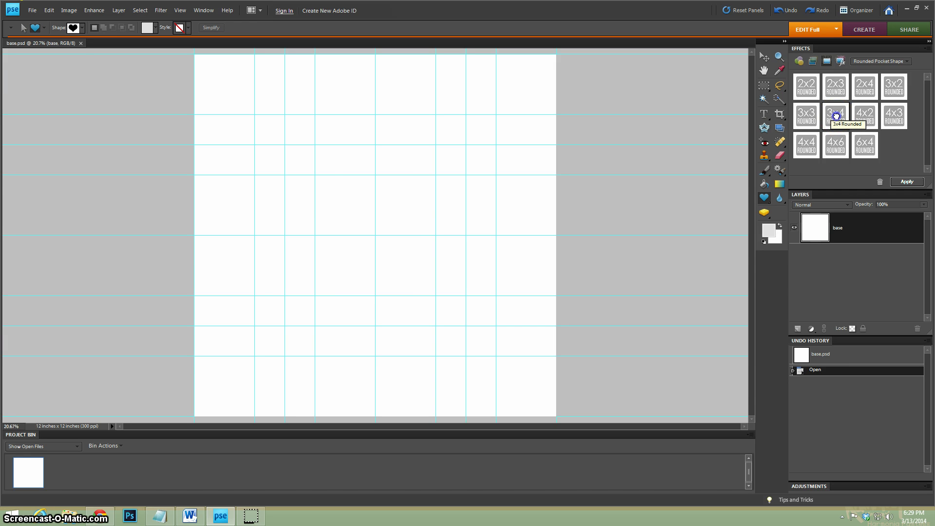
- Add three 3x4 Rounded shapes and move two of them into the top cells
double_click(835, 117)
double_click(836, 118)
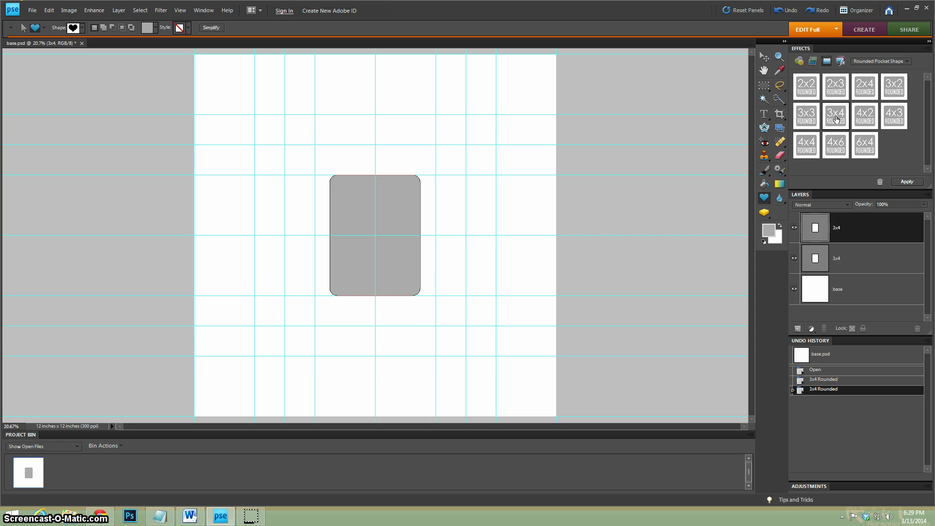
double_click(836, 119)
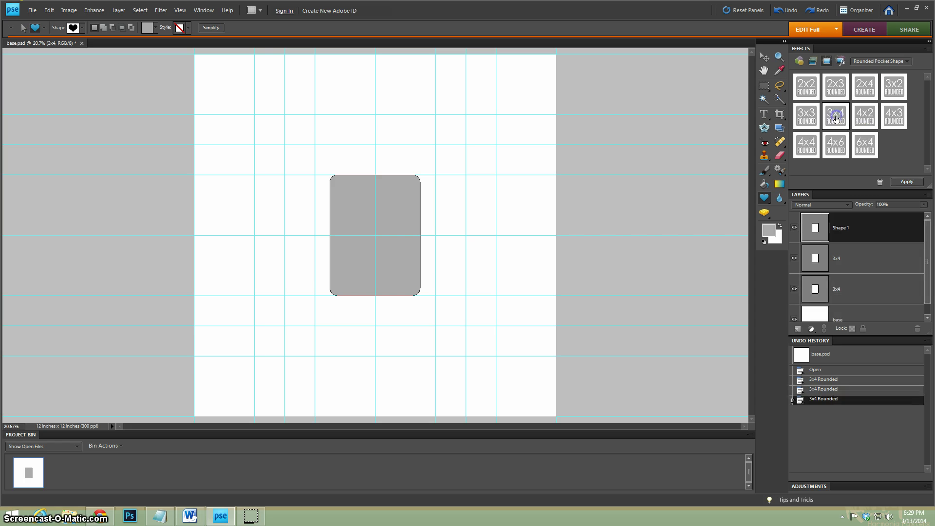
left_click(766, 60)
left_click_drag(392, 206, 347, 85)
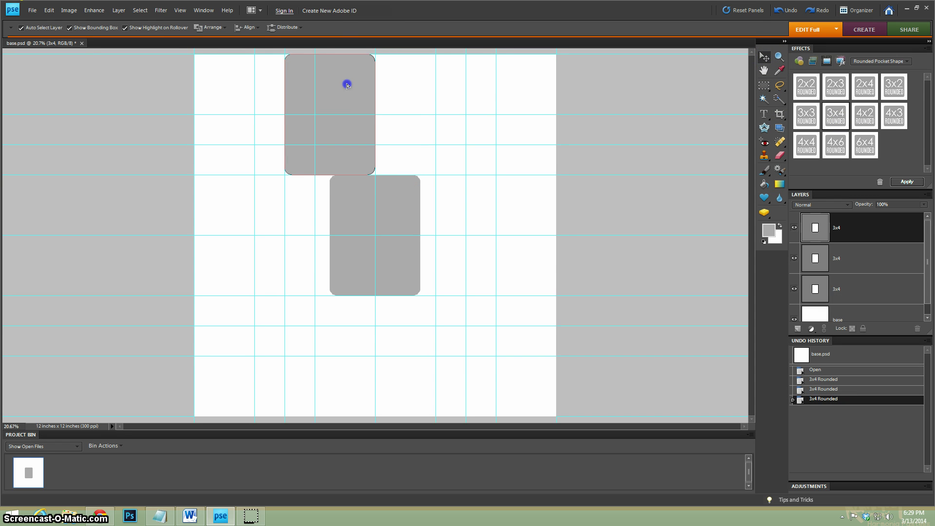
left_click_drag(390, 202, 251, 313)
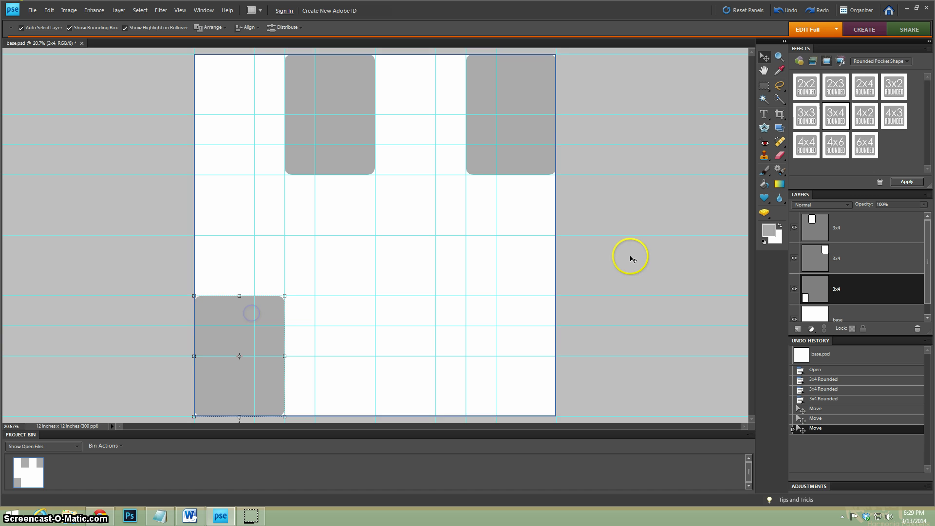
- Add a fourth 3x4 shape in the bottom-centre cell and a 6x4 Rounded shape centrally
double_click(835, 115)
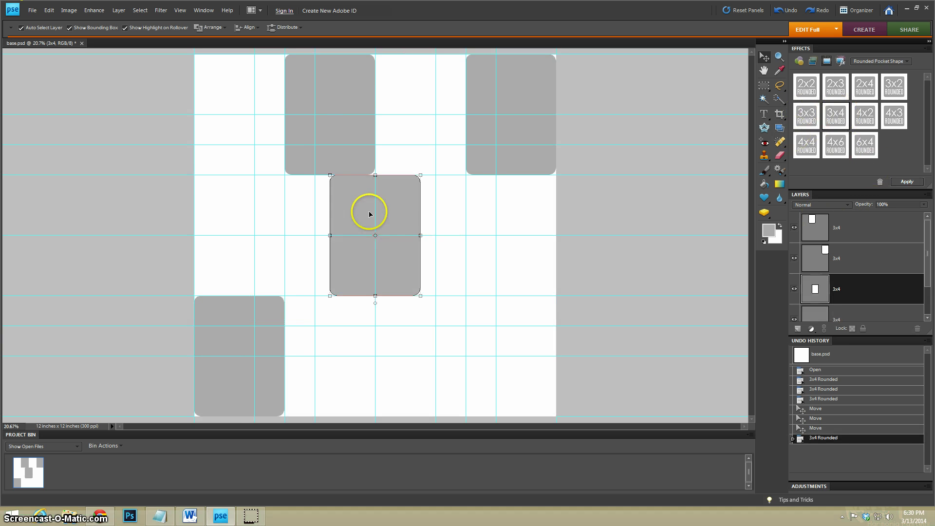
left_click_drag(369, 213, 417, 333)
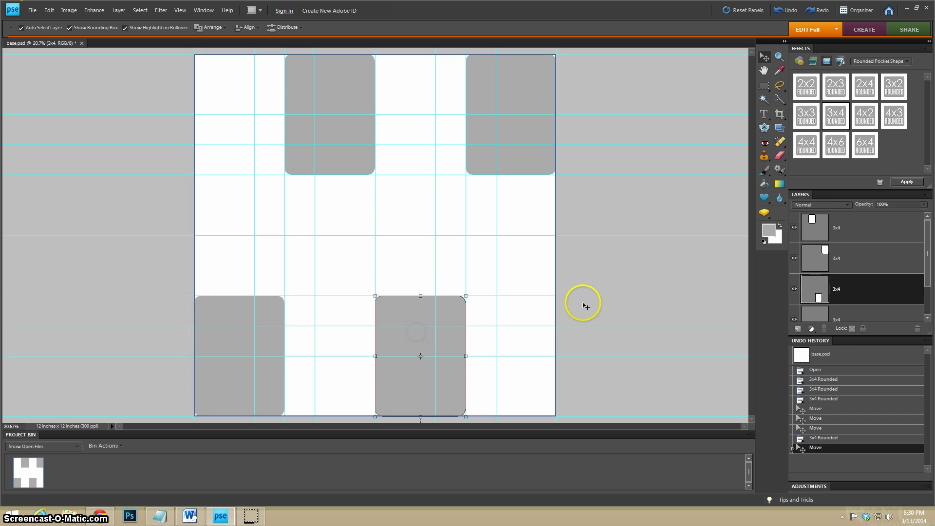
double_click(864, 146)
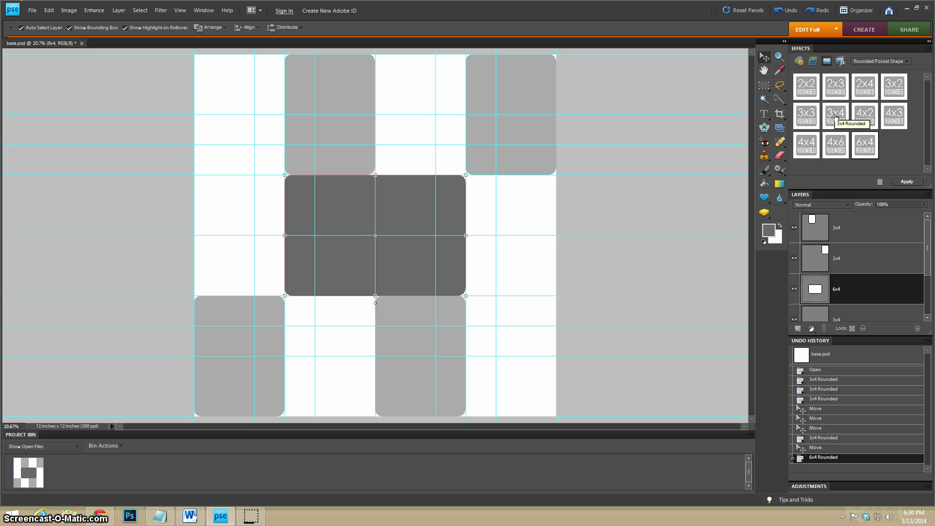
- Add a 3x2 Rounded pocket and move it into the top-middle slot
left_click(896, 89)
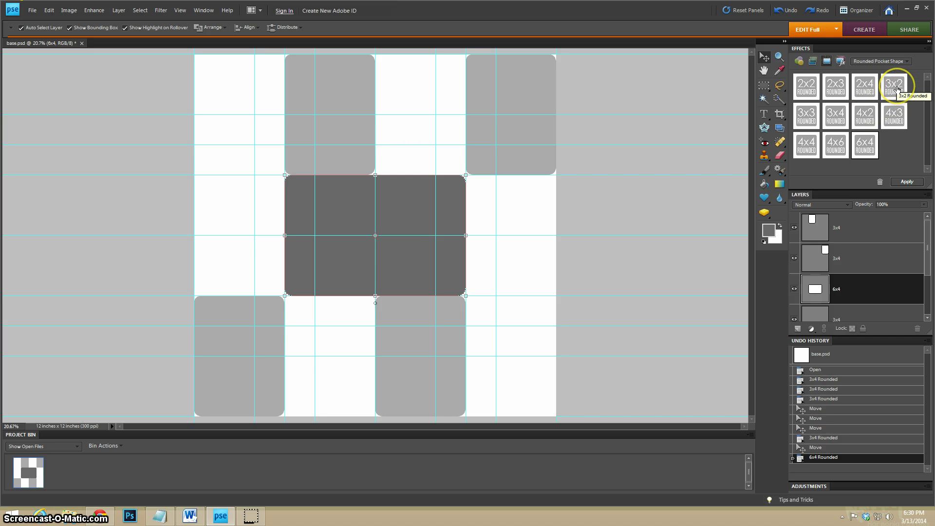
double_click(897, 89)
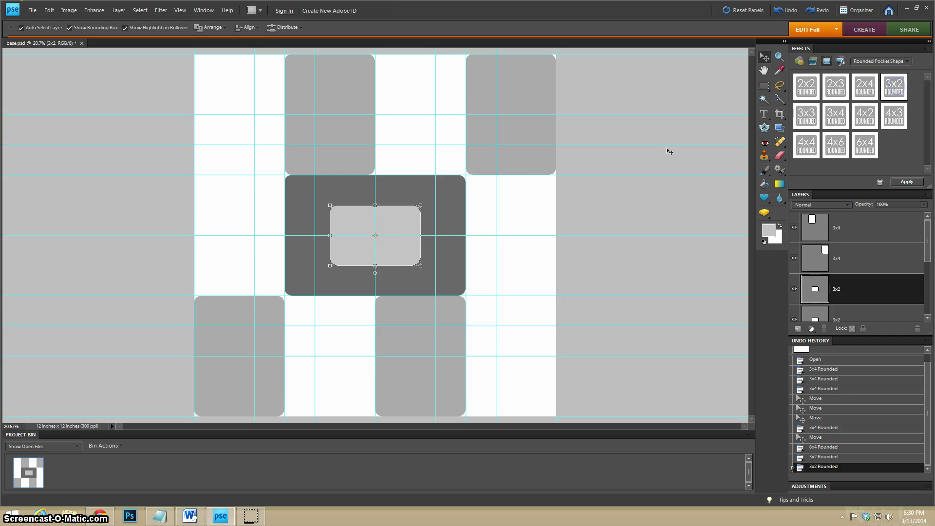
left_click(387, 222)
left_click_drag(386, 223, 430, 137)
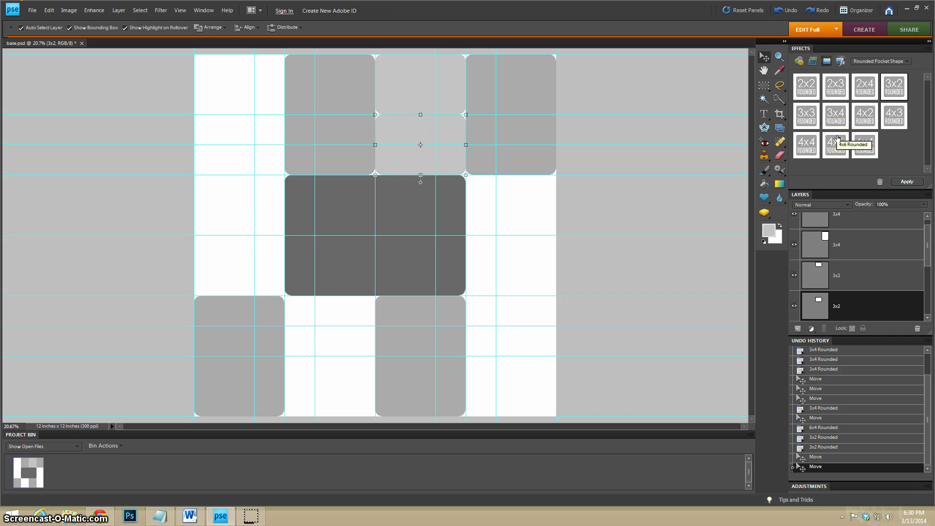
- Add two more 3x2 pockets and place them in the bottom-middle slots below the dark block
double_click(893, 88)
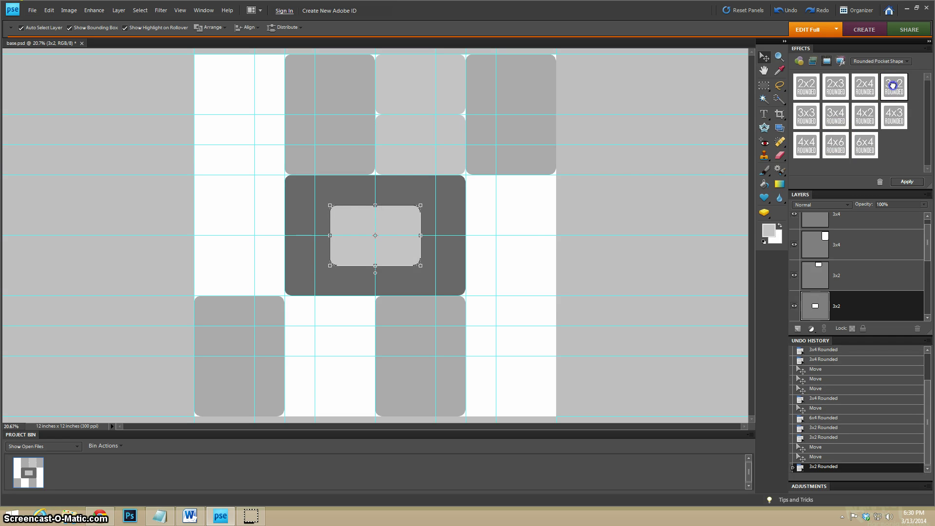
left_click_drag(389, 212, 345, 304)
left_click_drag(393, 235, 351, 380)
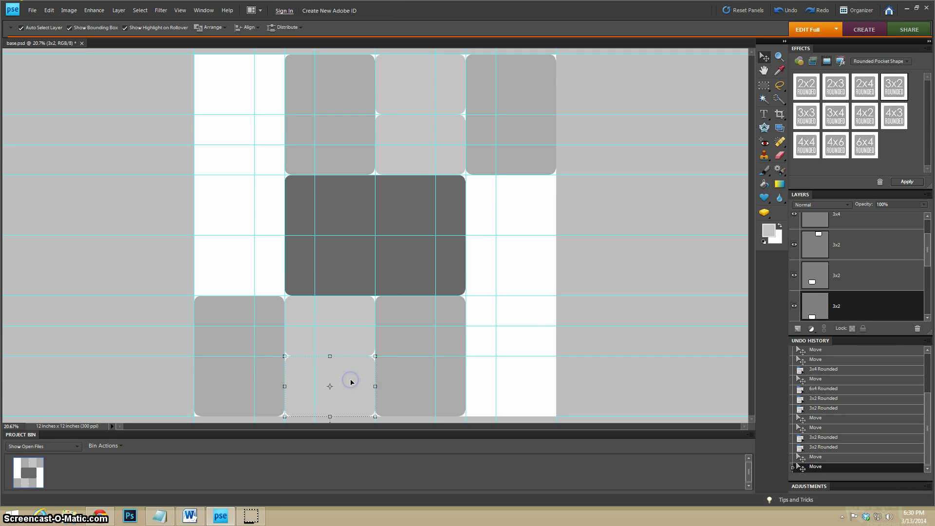
- Add four 3x3 Rounded pockets into the left- and right-column slots beside the dark block
double_click(807, 118)
left_click_drag(367, 211, 502, 197)
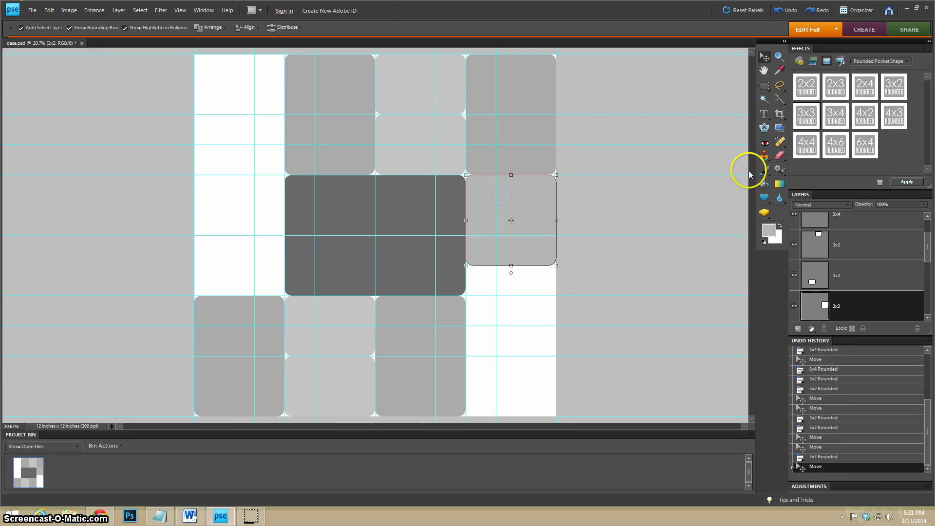
double_click(807, 119)
left_click_drag(371, 215, 509, 294)
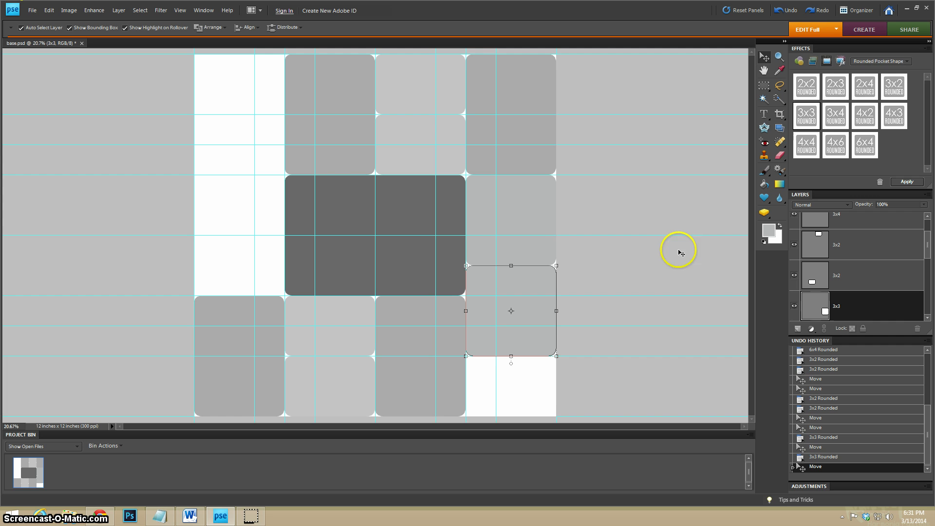
double_click(803, 117)
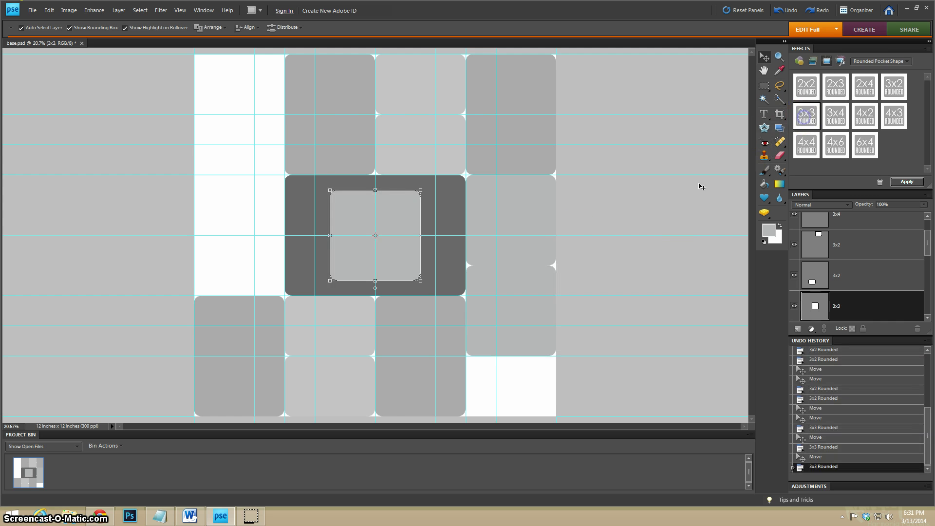
left_click_drag(395, 219, 258, 236)
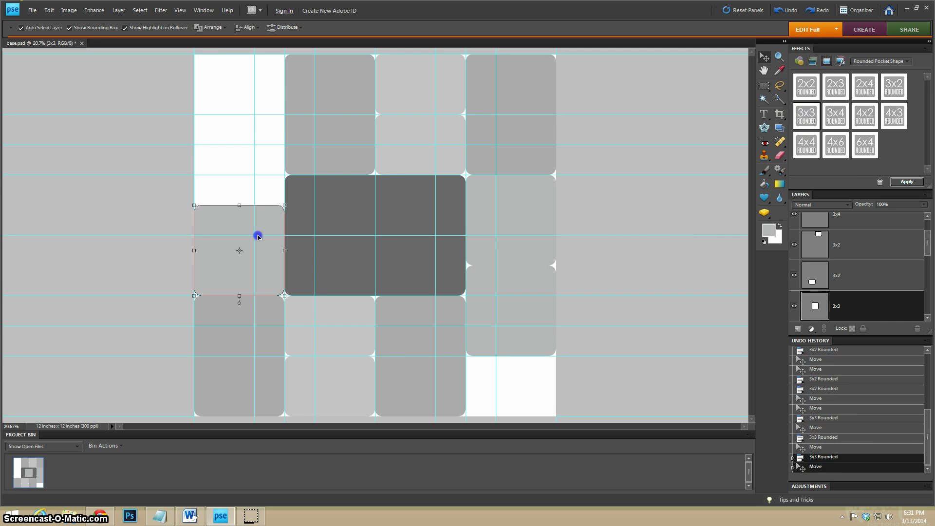
double_click(805, 116)
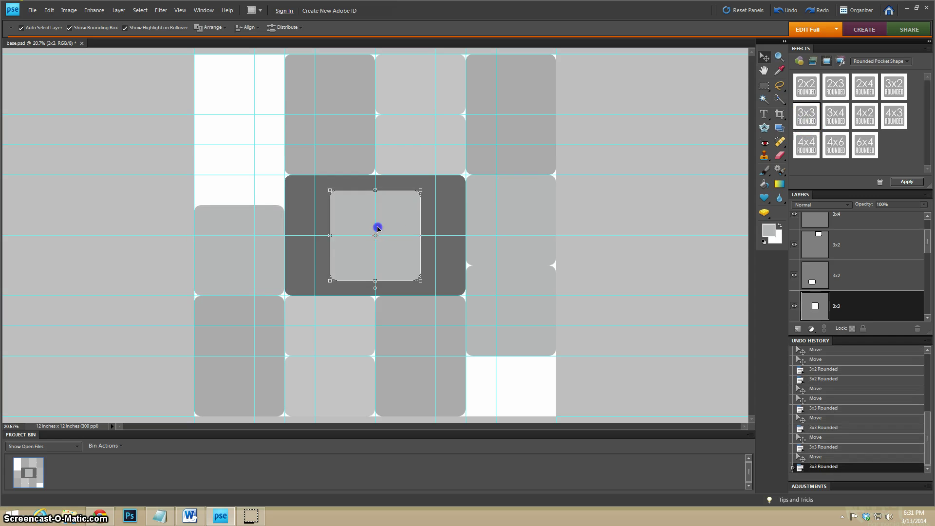
left_click_drag(378, 228, 242, 152)
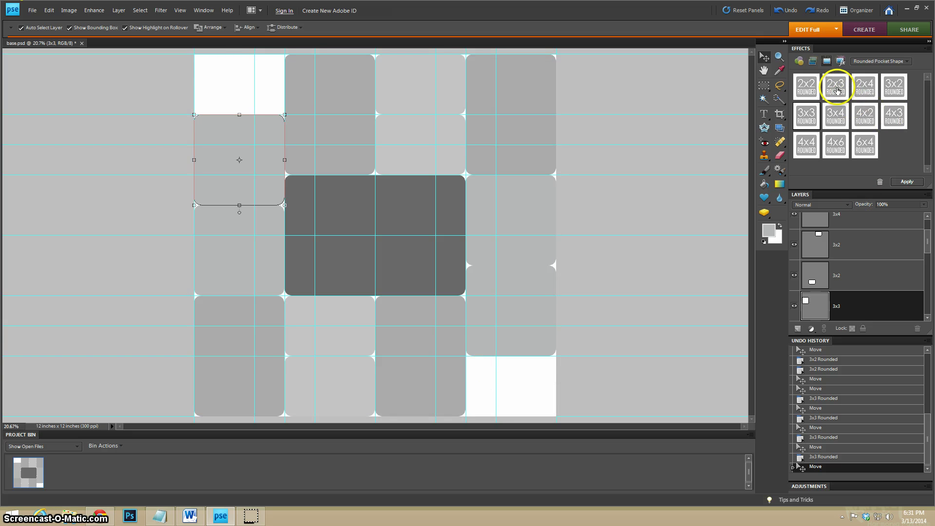
- Add 3x2 Rounded pockets to the top-left and bottom-right corner slots
double_click(894, 88)
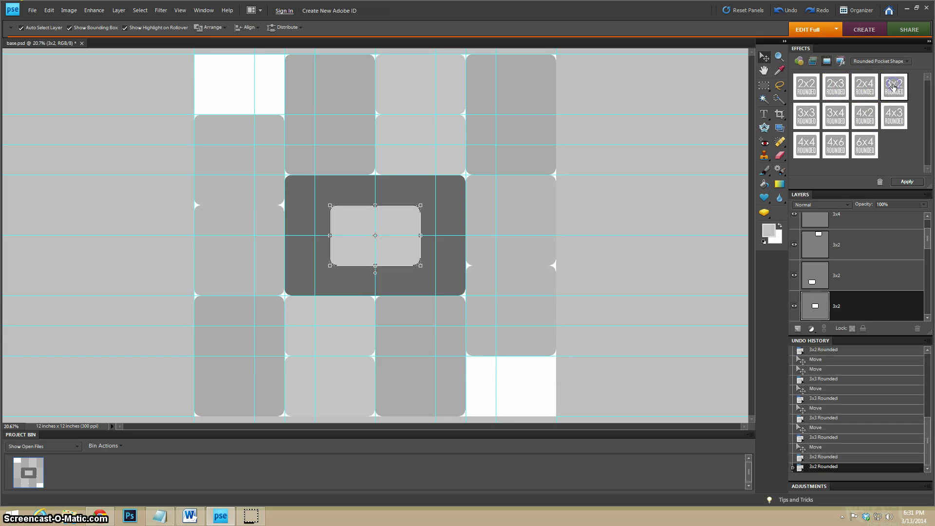
left_click_drag(397, 218, 264, 70)
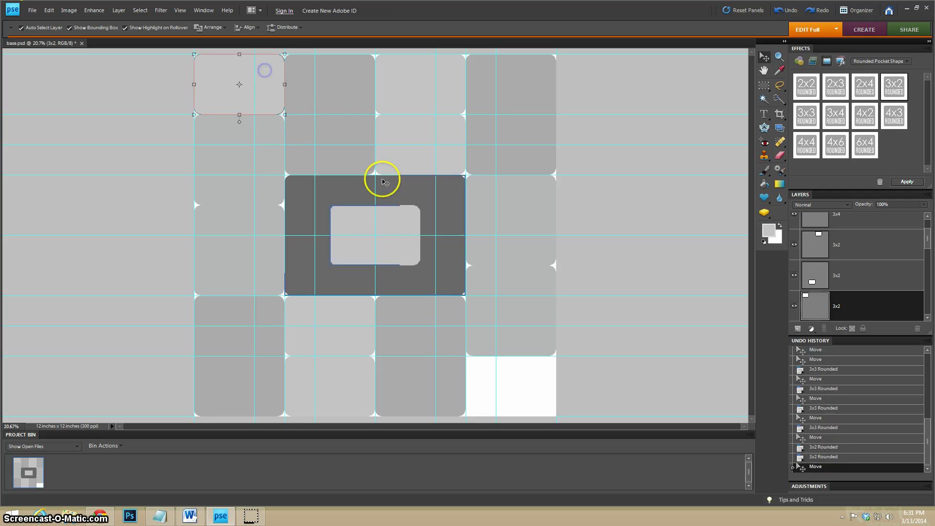
left_click_drag(393, 229, 531, 381)
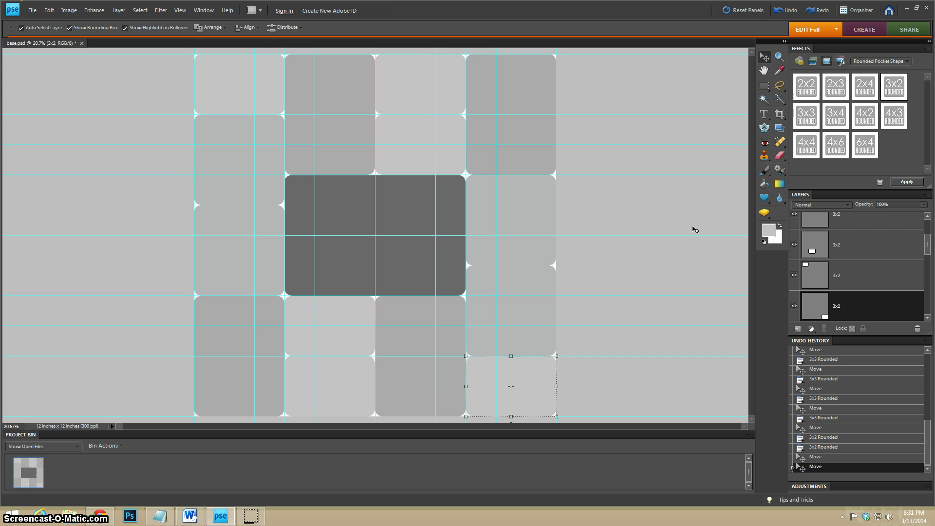
left_click(570, 185)
- Switch the Effects panel category to Pocket 1/8 Resize
left_click(884, 64)
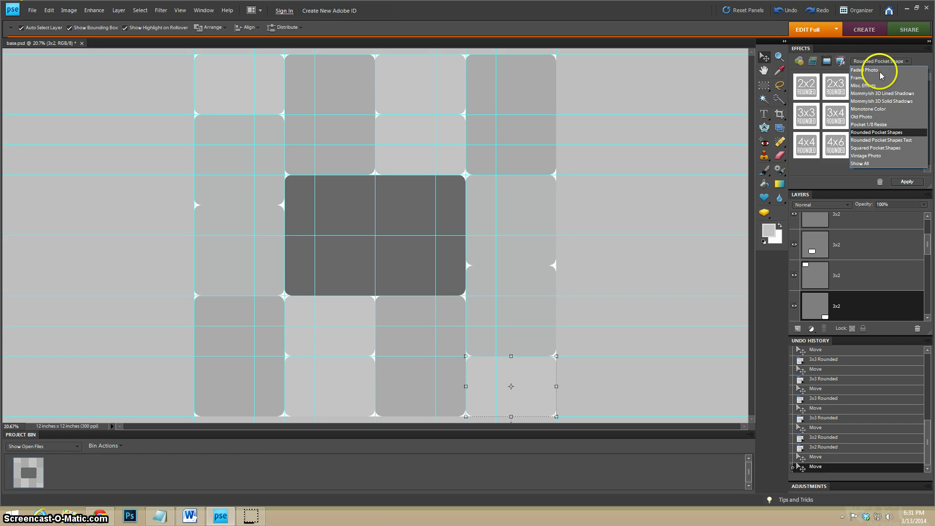
left_click(870, 125)
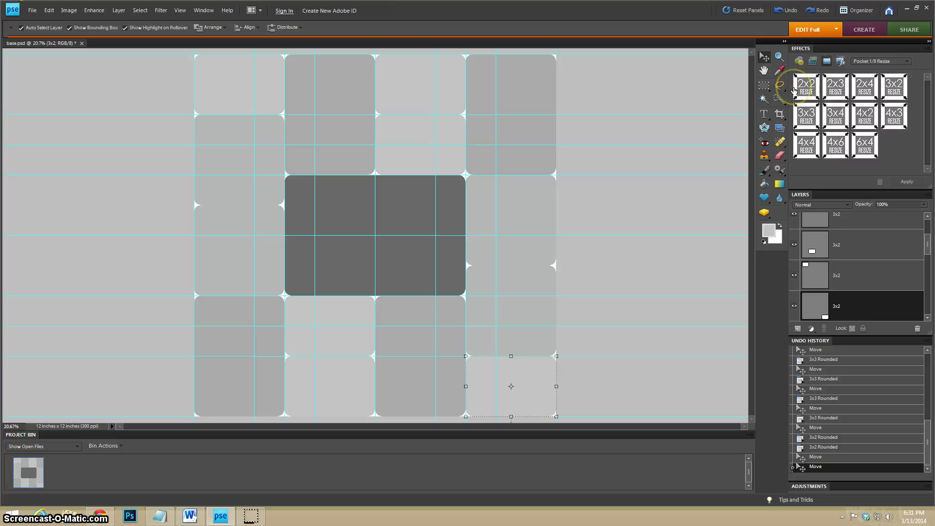
left_click(835, 92)
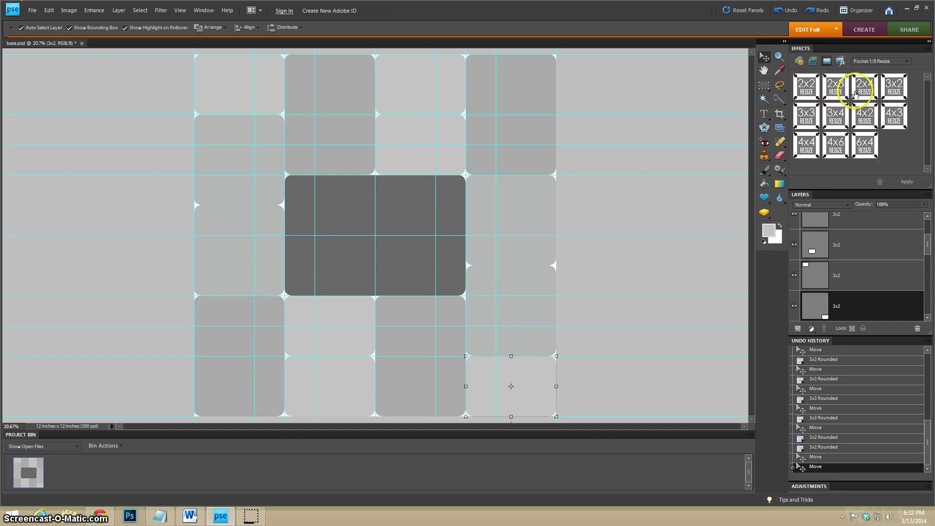
- Apply the 3x2 resize to the six 3x2 tiles in the corners and middle columns
double_click(895, 86)
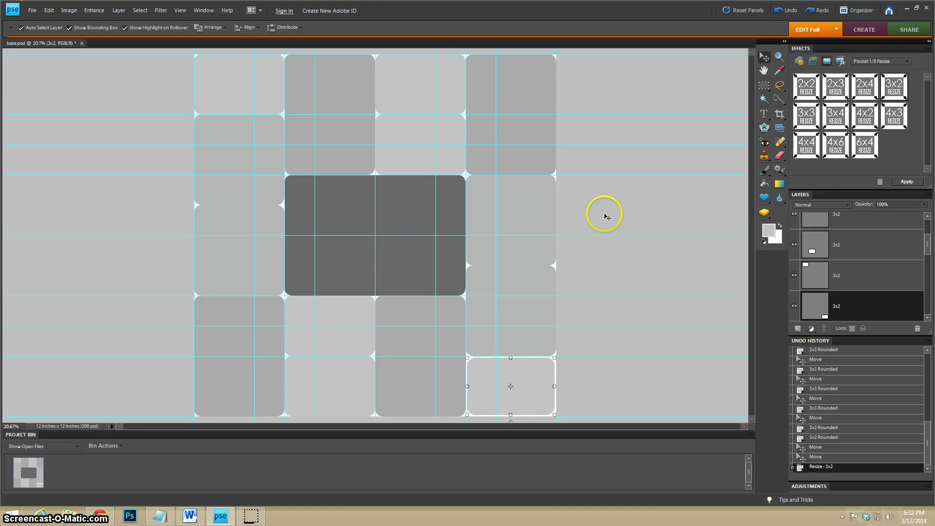
left_click(431, 141)
double_click(895, 88)
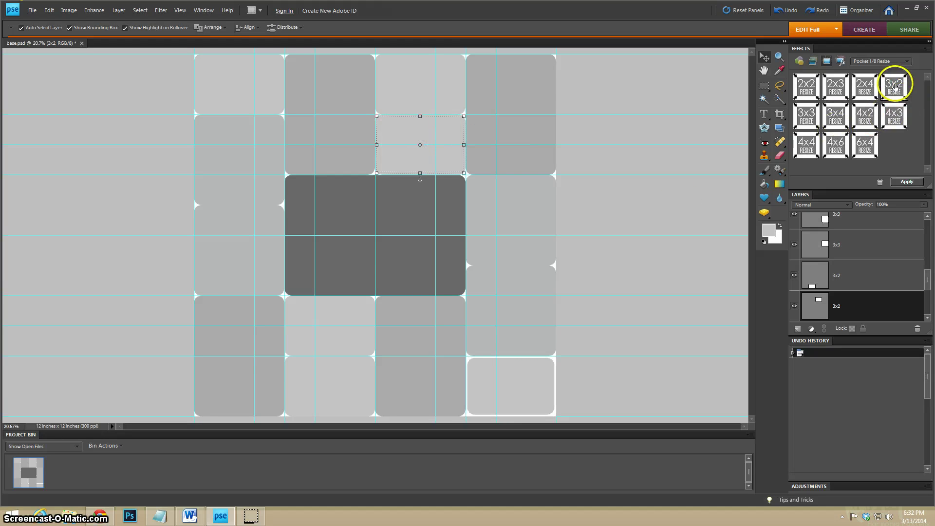
left_click(444, 90)
double_click(895, 86)
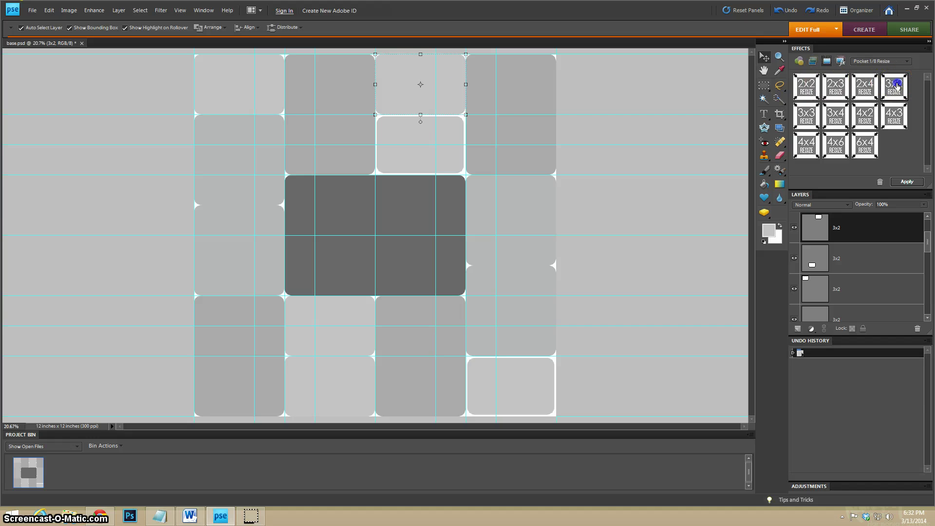
left_click(246, 87)
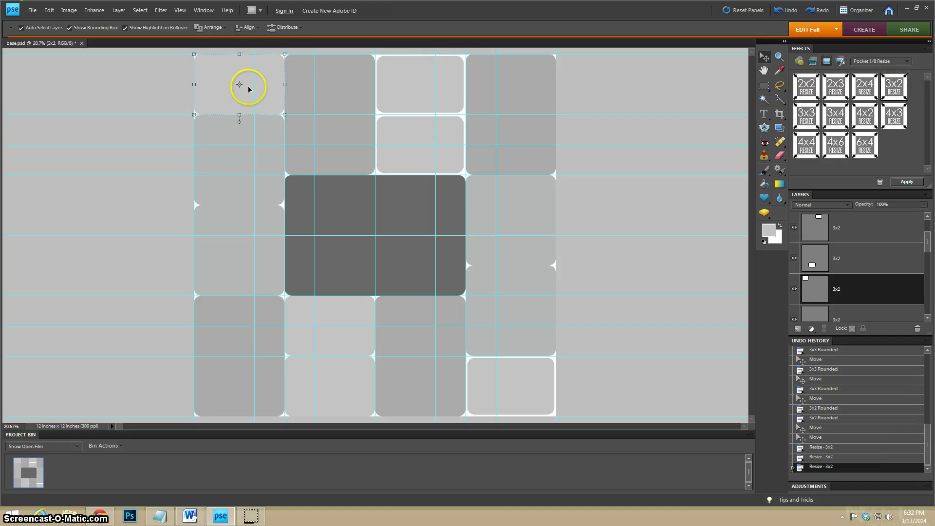
double_click(895, 86)
left_click(344, 323)
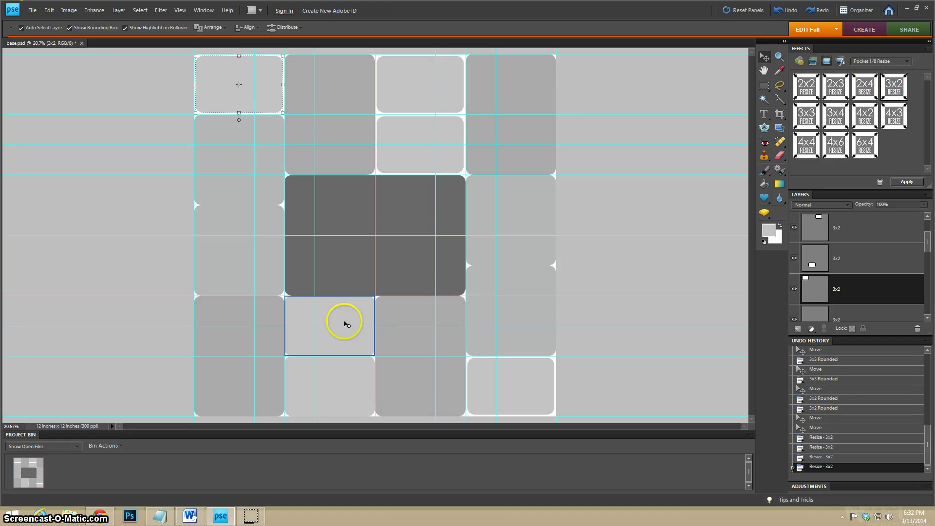
double_click(894, 86)
left_click(328, 377)
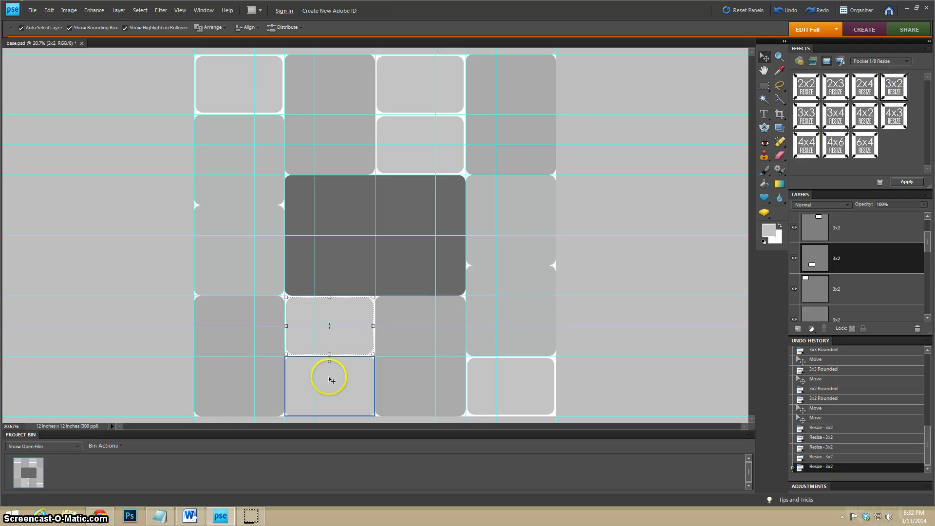
double_click(895, 86)
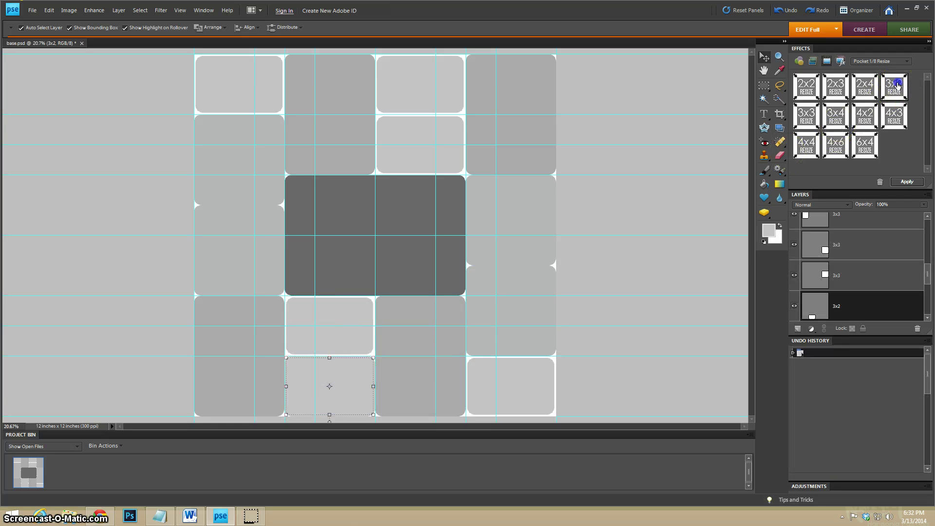
- Apply the 3x3 resize to the right-column and lower left-column 3x3 tiles
left_click(519, 333)
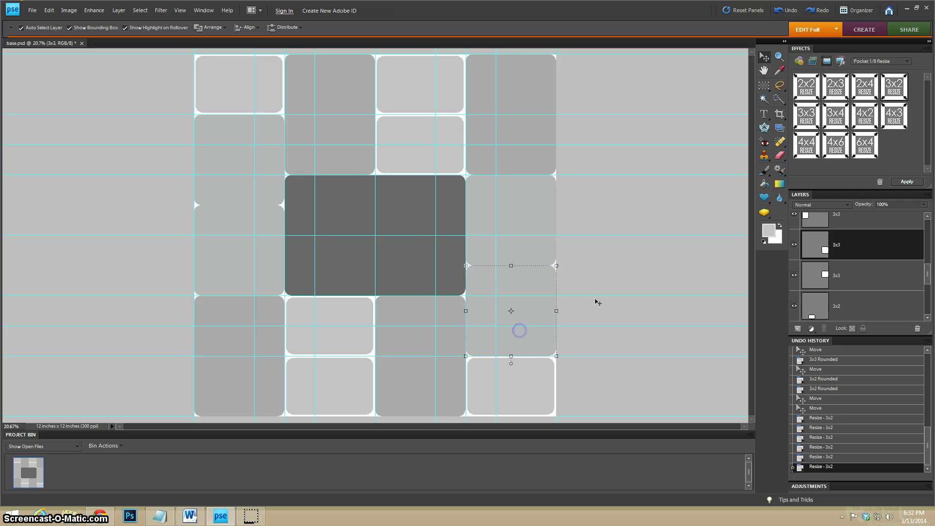
double_click(806, 115)
left_click(509, 227)
double_click(806, 115)
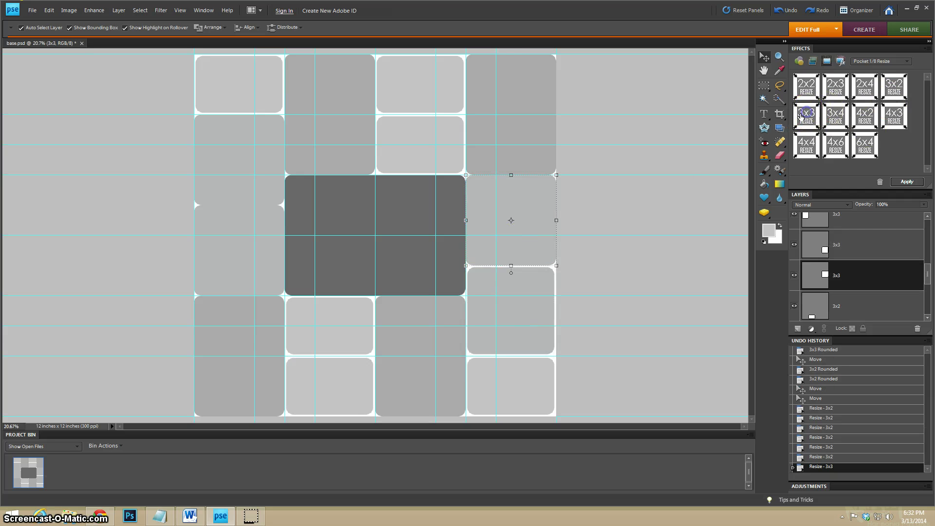
left_click(227, 222)
double_click(806, 115)
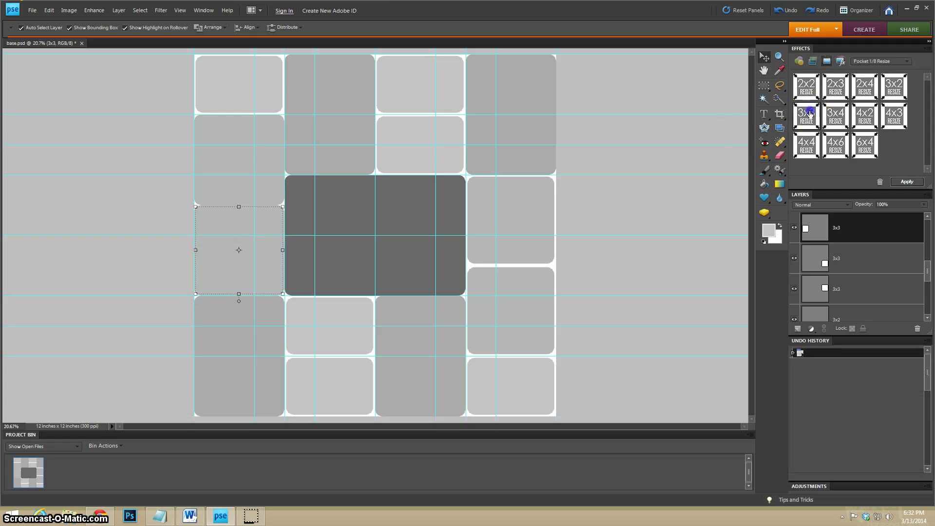
left_click(236, 150)
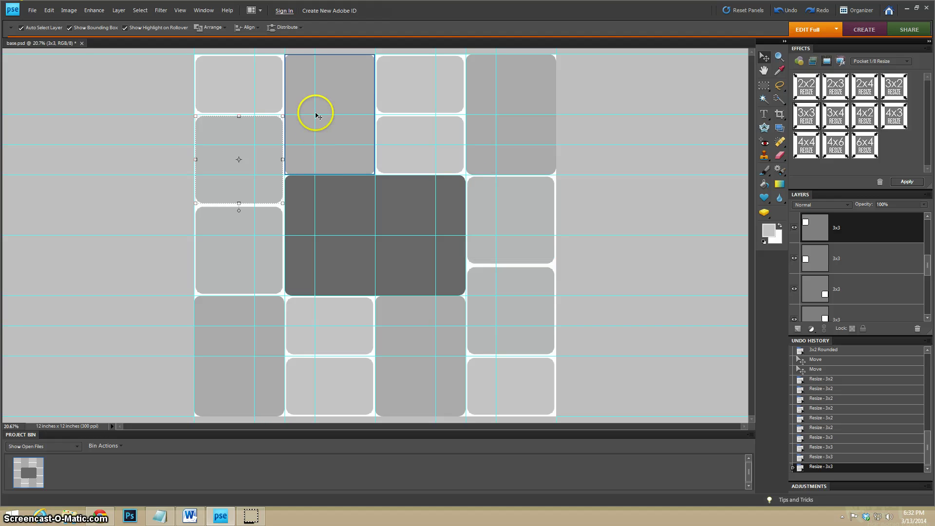
- Resize four tiles with the 3x4 resize and the dark centre tile with 6x4
left_click(341, 88)
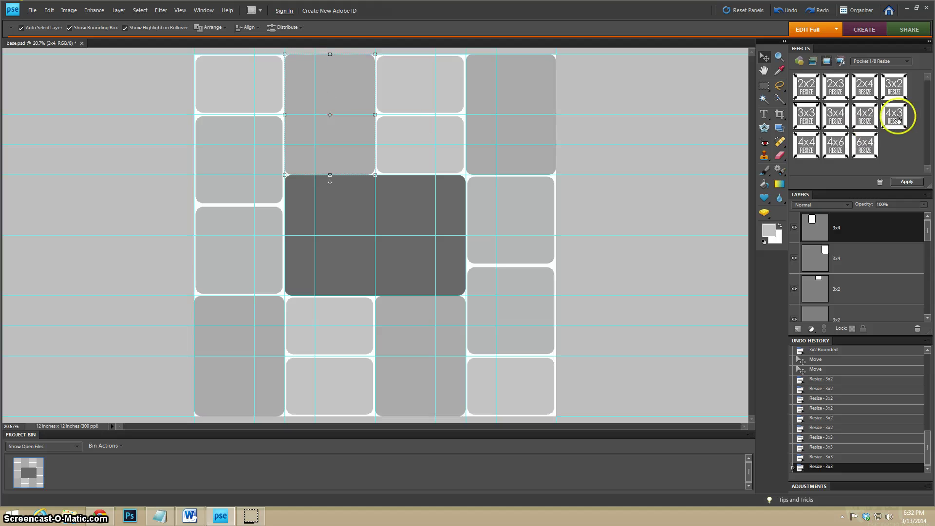
double_click(836, 115)
left_click(520, 107)
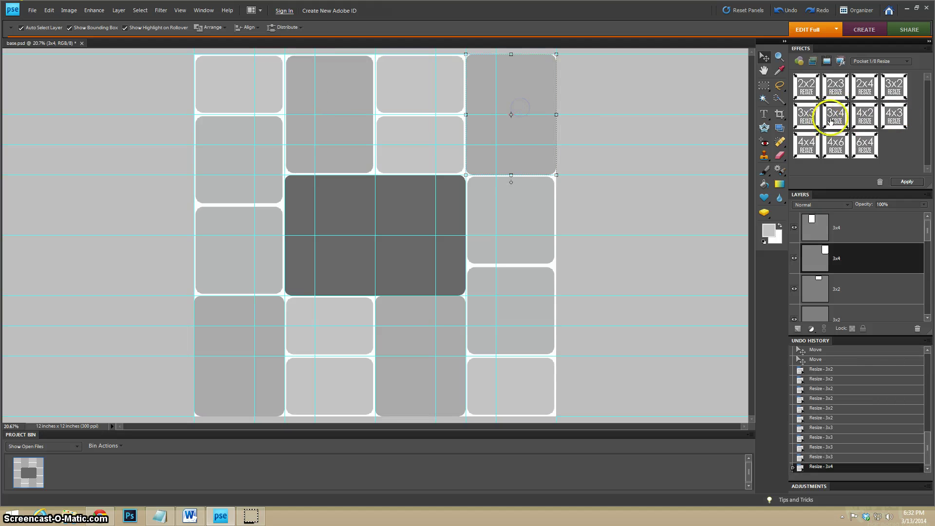
double_click(834, 115)
left_click(447, 358)
double_click(835, 115)
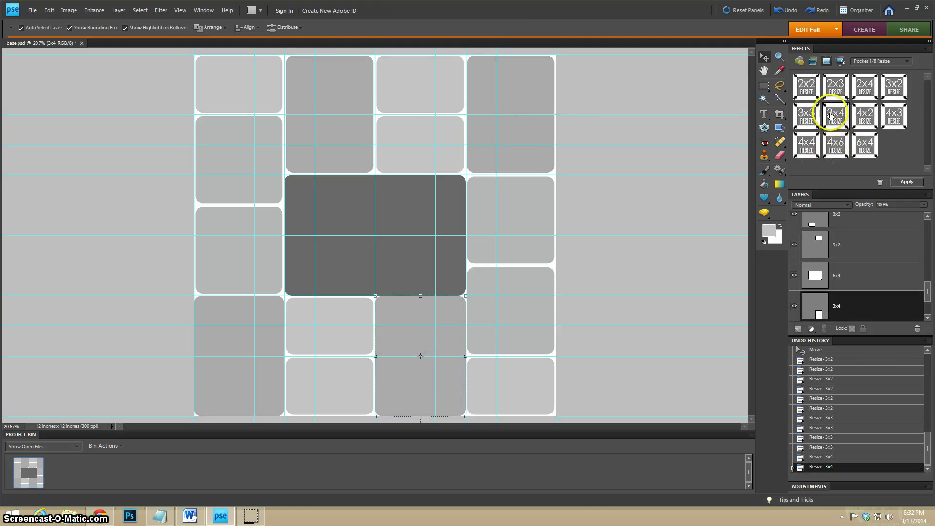
left_click(259, 329)
double_click(835, 115)
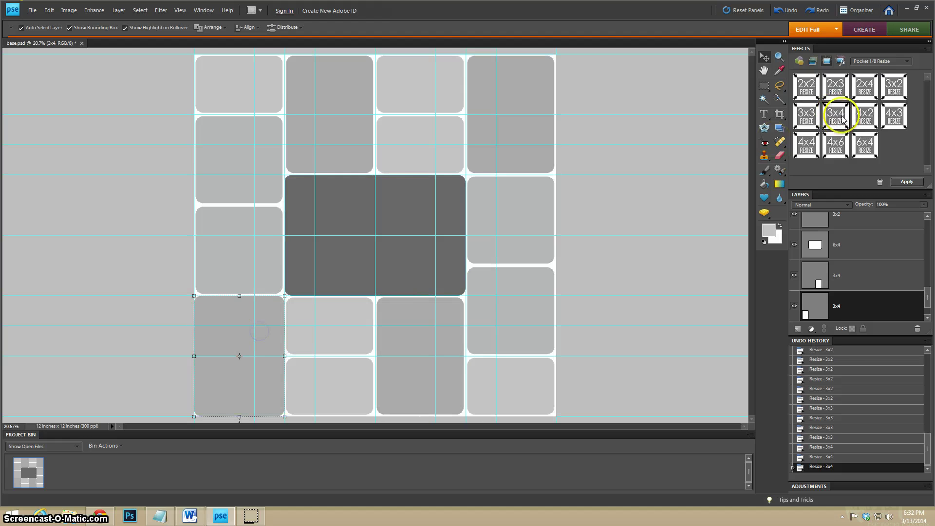
left_click(413, 241)
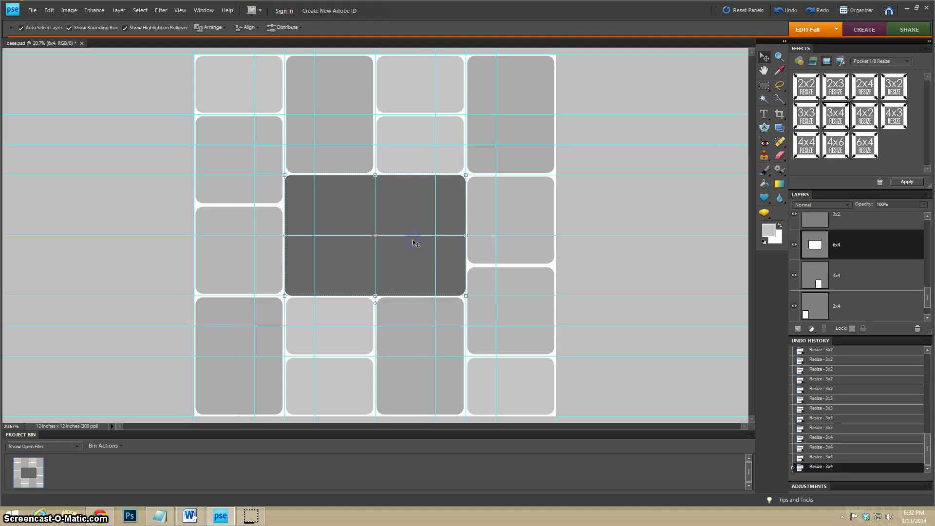
double_click(867, 151)
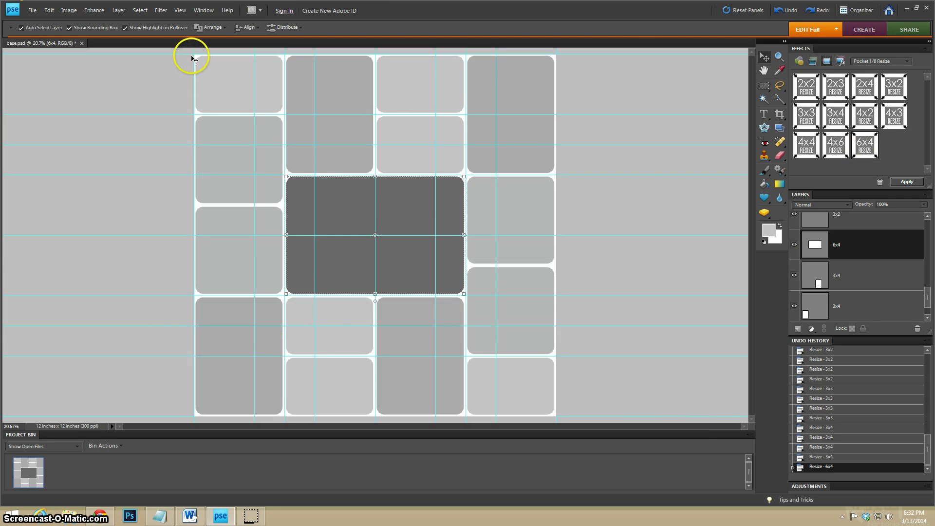
- Hide the guides and select all the tile layers, from the top 3x4 layer down
left_click(180, 11)
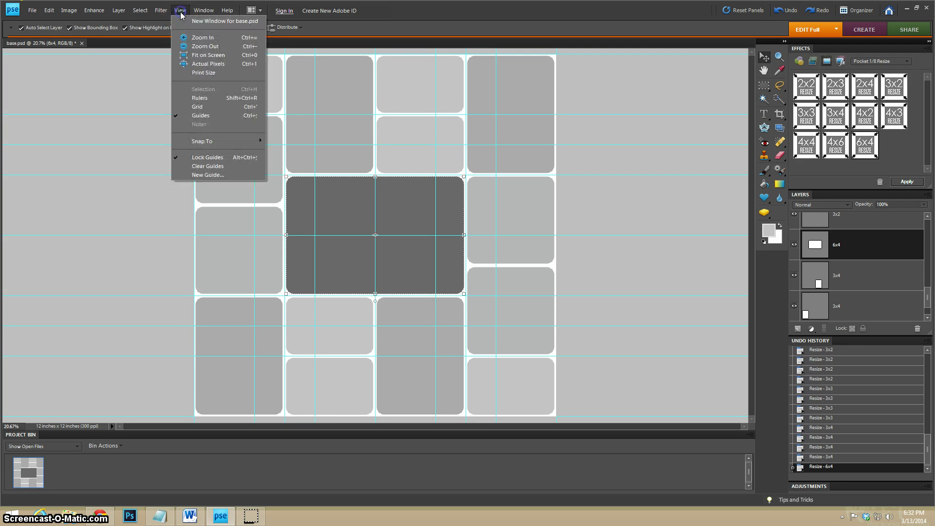
left_click(192, 116)
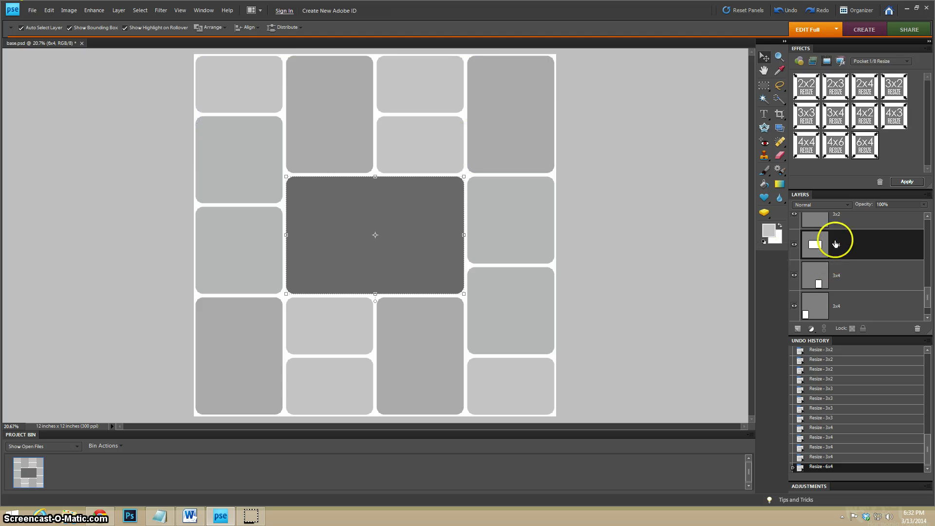
scroll(839, 273, "up", 3)
scroll(840, 273, "up", 2)
left_click(866, 226)
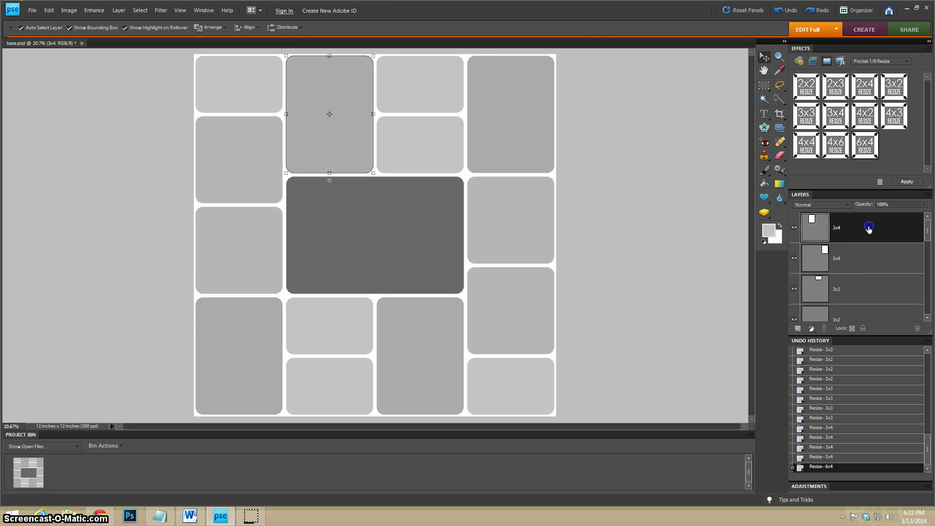
scroll(840, 272, "down", 5)
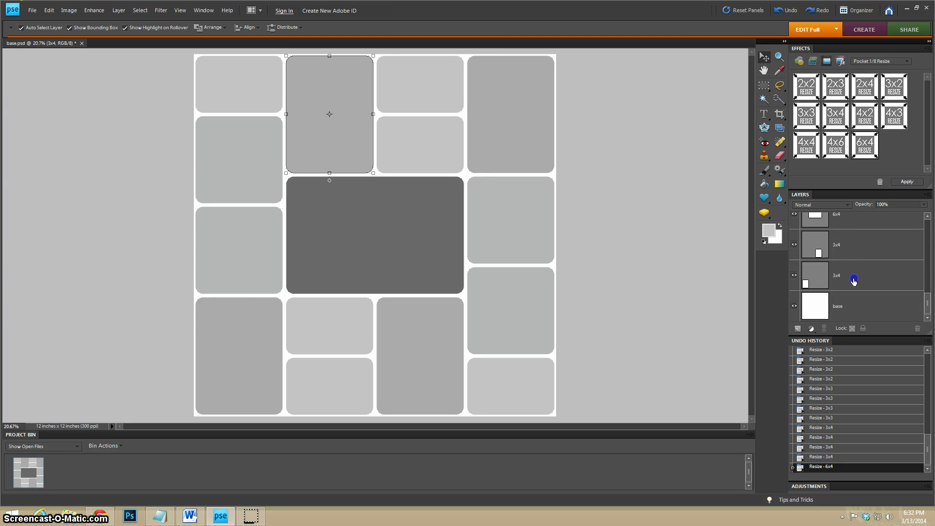
left_click(853, 281, "shift")
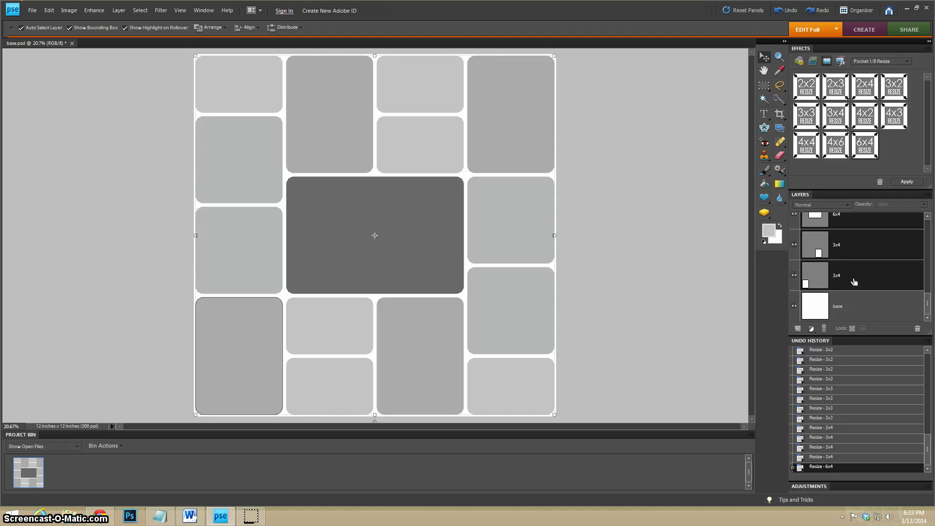
- Scale the selected tile layers together to 99% height and apply the transformation
key("ctrl+t")
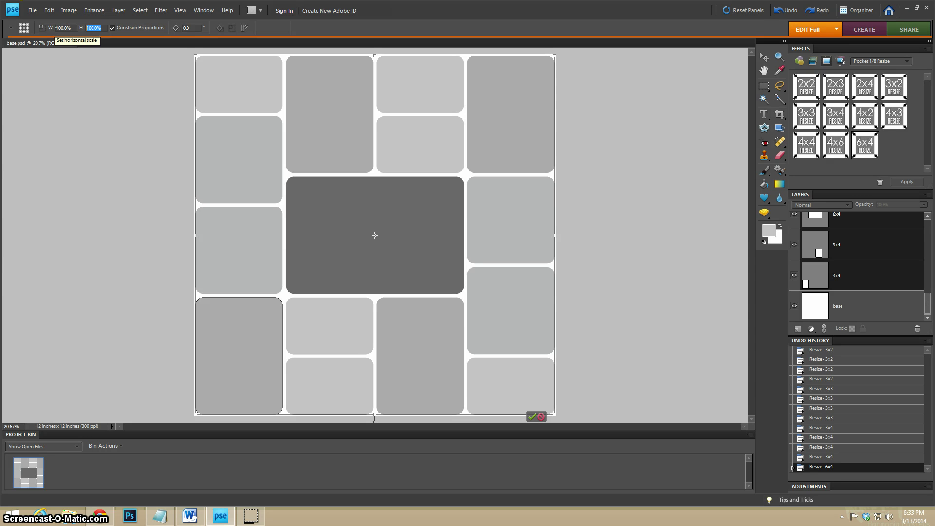
type("99")
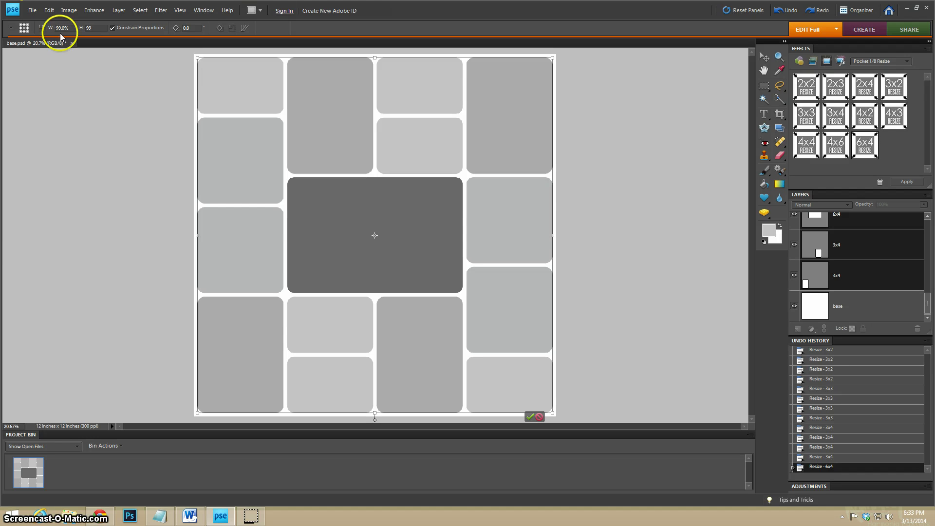
left_click(97, 28)
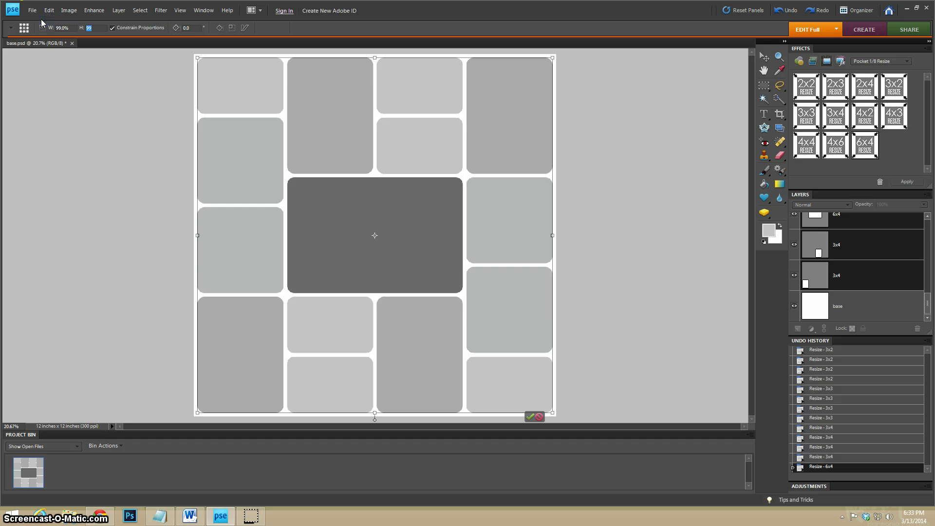
type("80")
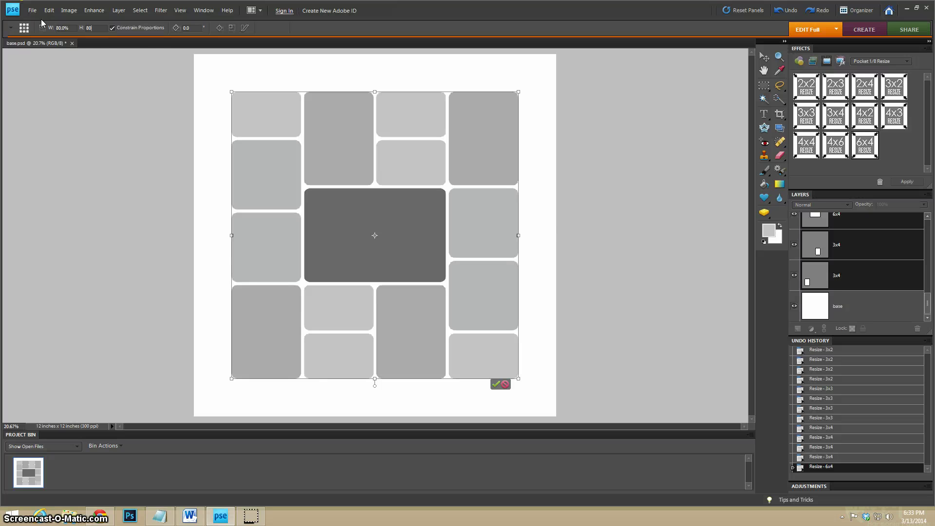
left_click(33, 23)
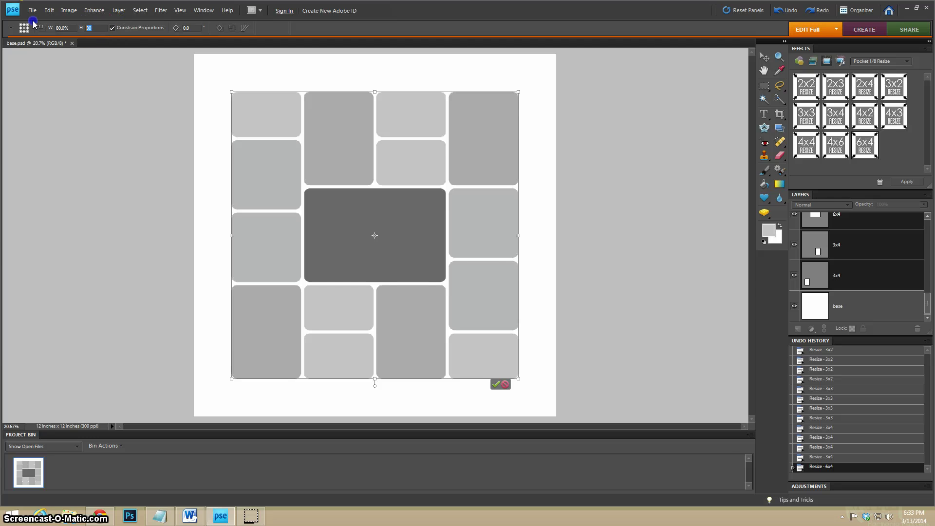
type("99")
key("Return")
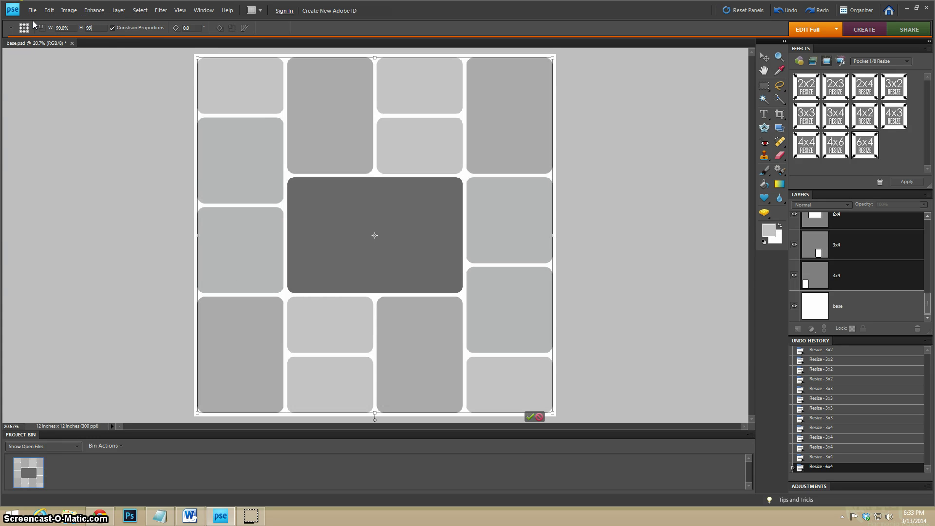
left_click(766, 59)
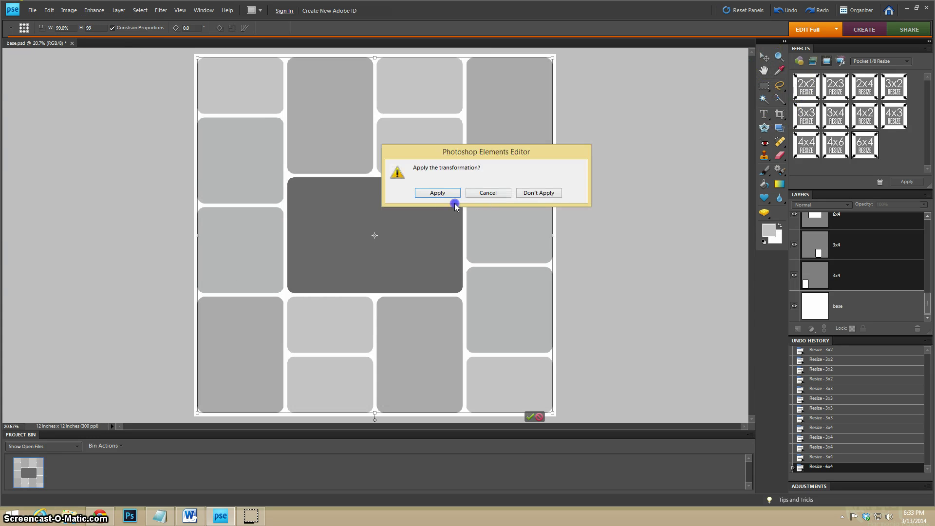
left_click(437, 193)
left_click(851, 265)
left_click_drag(805, 290, 816, 291)
- Select the top 3x4 layer and the dark centre tile, then choose the Custom Shape Tool
left_click(838, 290)
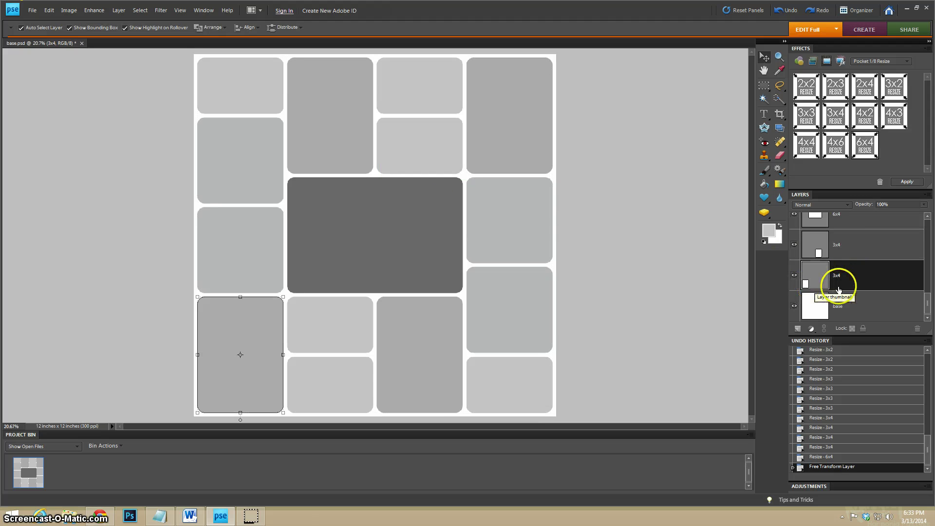
scroll(827, 287, "up", 5)
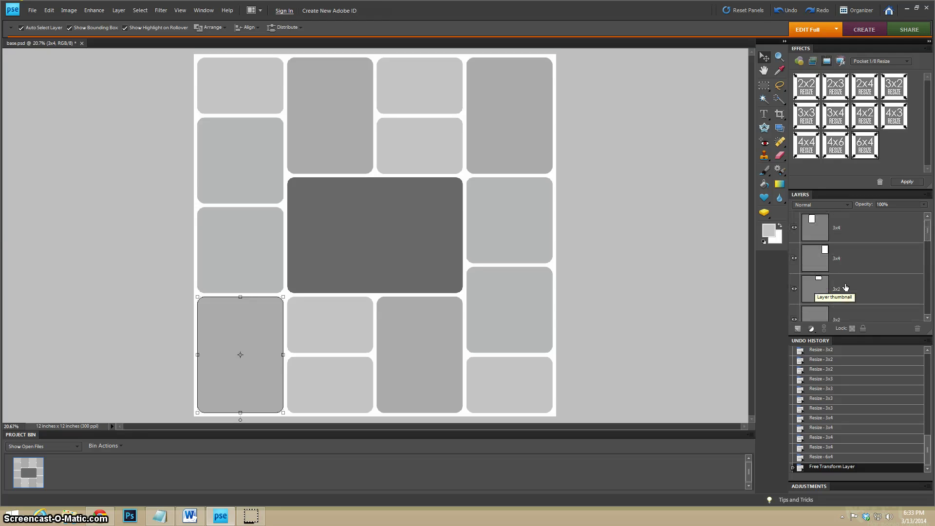
left_click(852, 244)
right_click(857, 228)
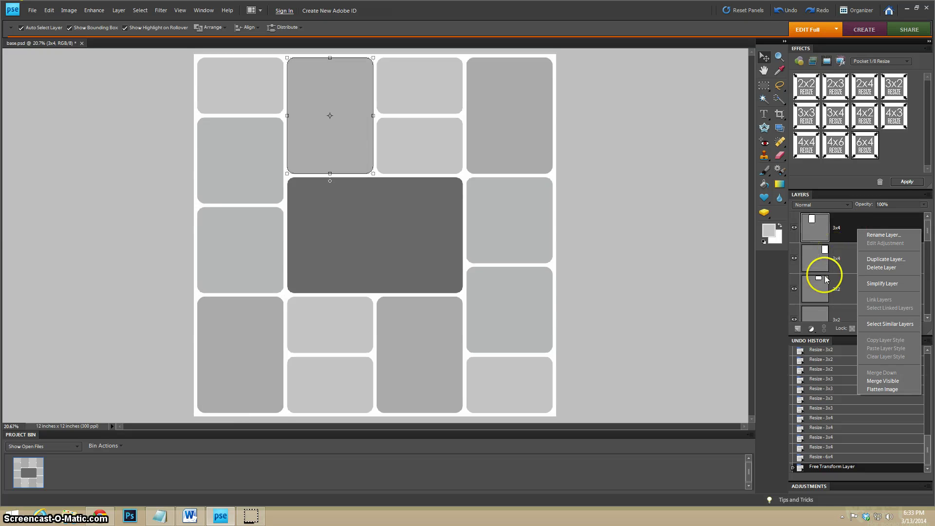
left_click(813, 224)
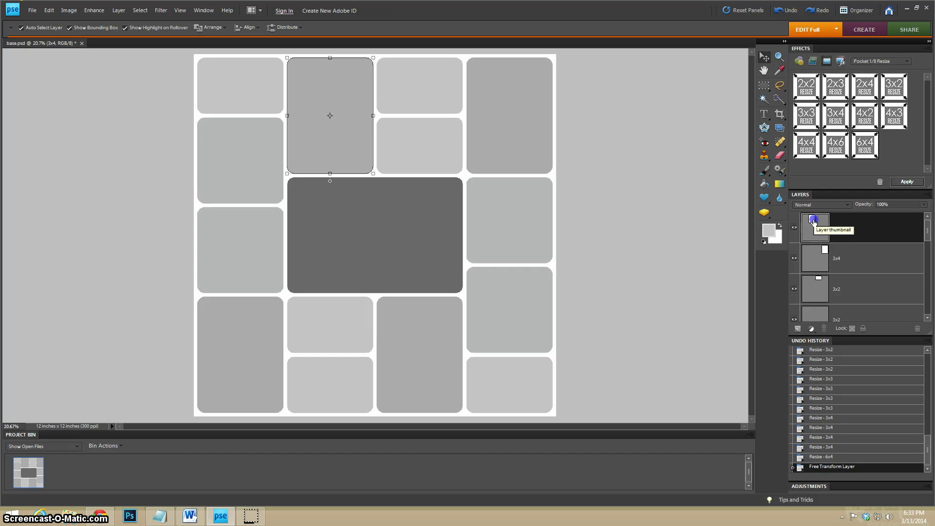
left_click(814, 222)
left_click(764, 197)
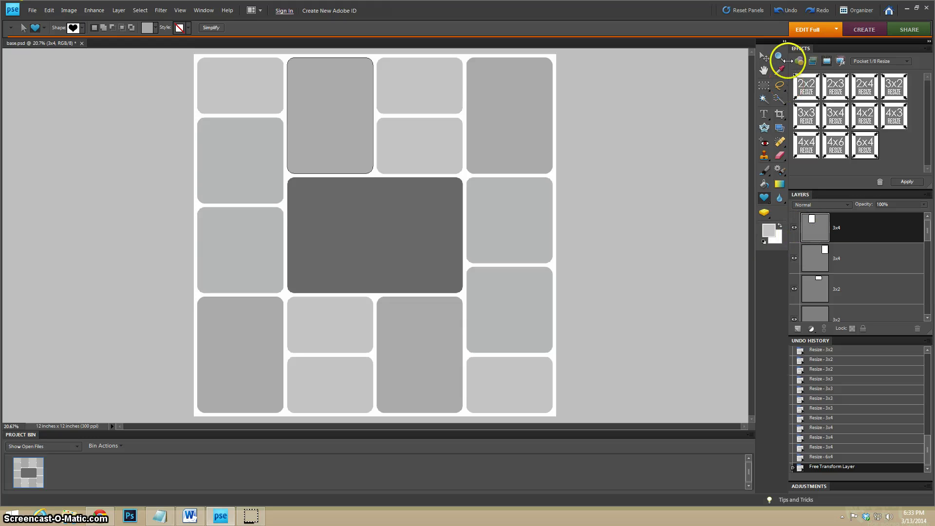
left_click(765, 59)
left_click(380, 215)
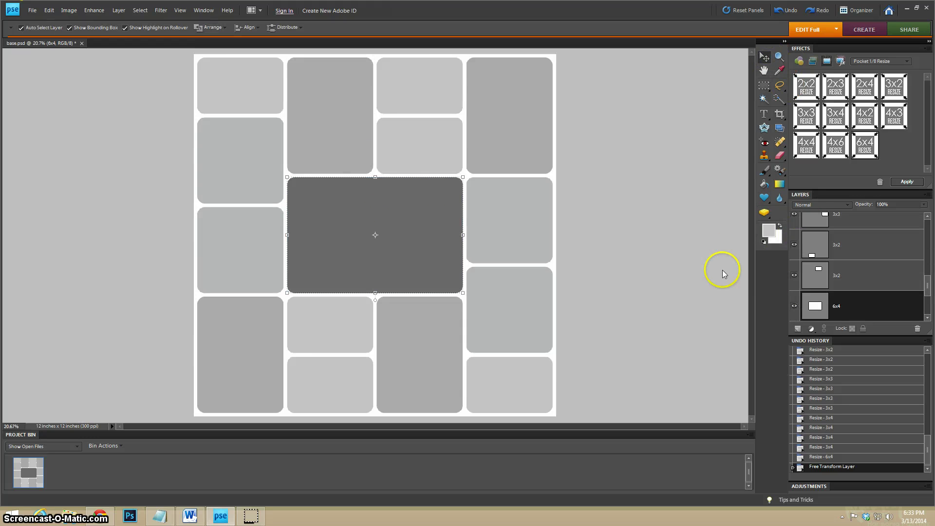
left_click(764, 198)
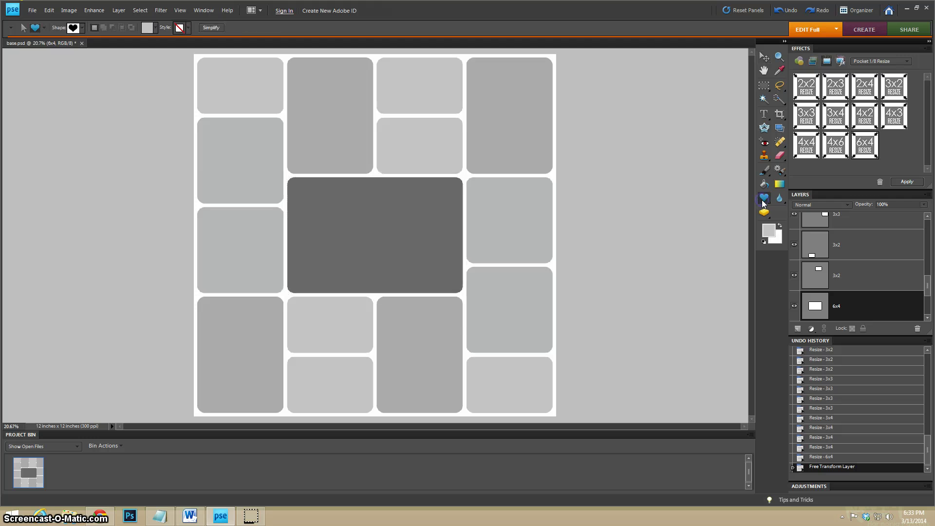